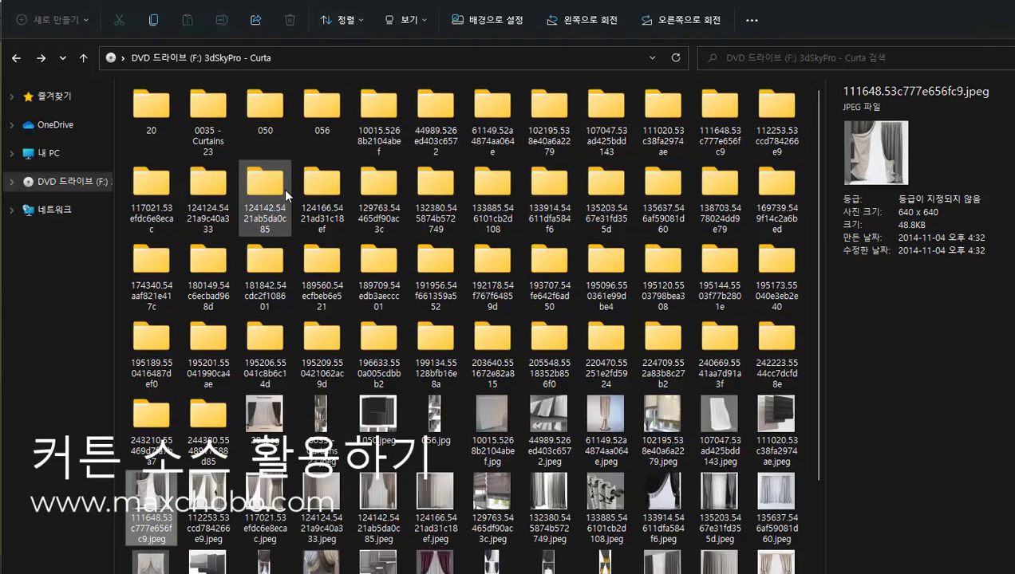
- Browse the curtain library and preview the 20.jpeg and 44989.526ed403c6572.jpeg curtain images
scroll(283, 189, "down", 3, "ctrl")
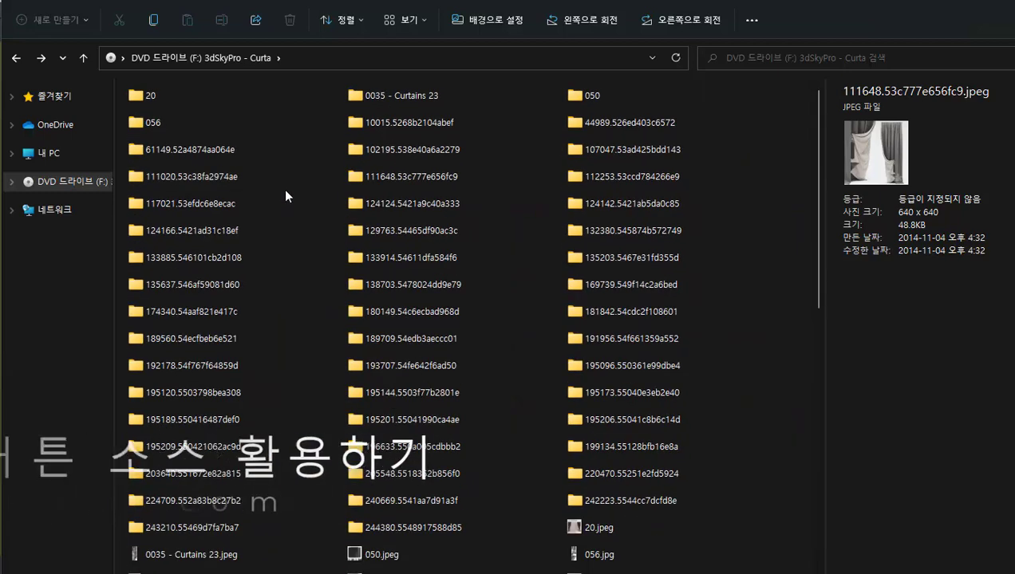
scroll(283, 188, "up", 2, "ctrl")
scroll(283, 188, "up", 1, "ctrl")
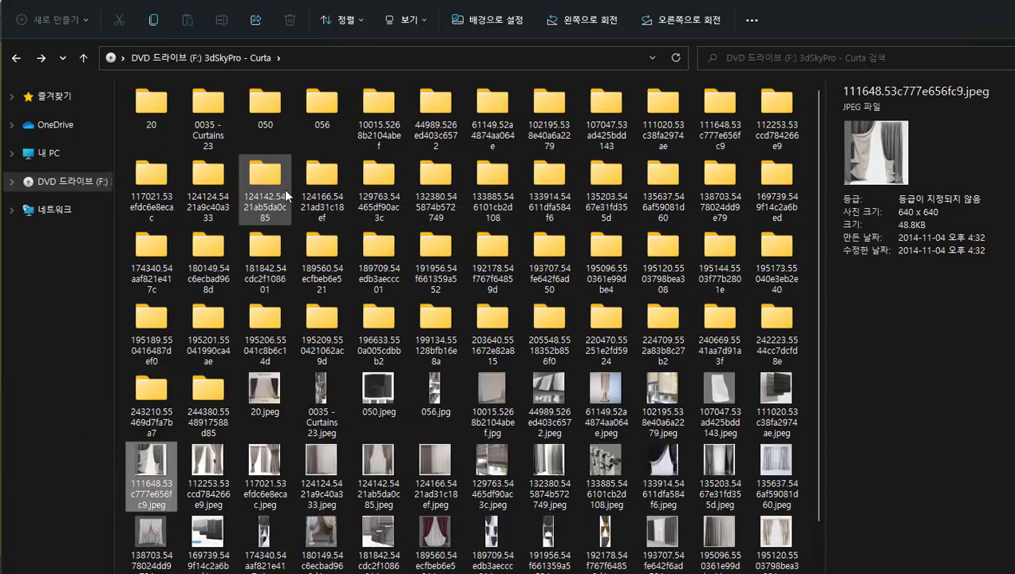
scroll(283, 189, "down", 2)
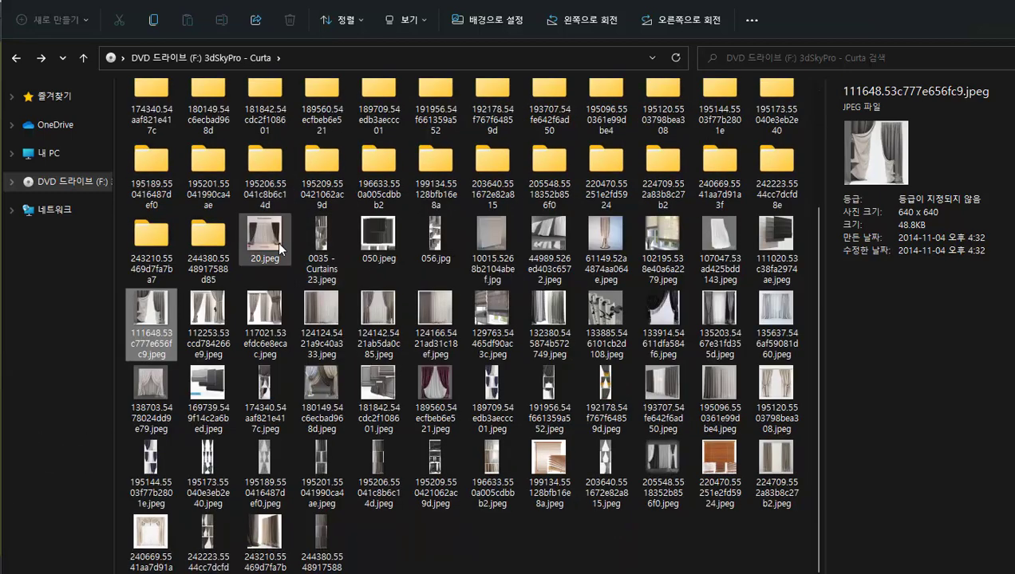
mouse_move(264, 395)
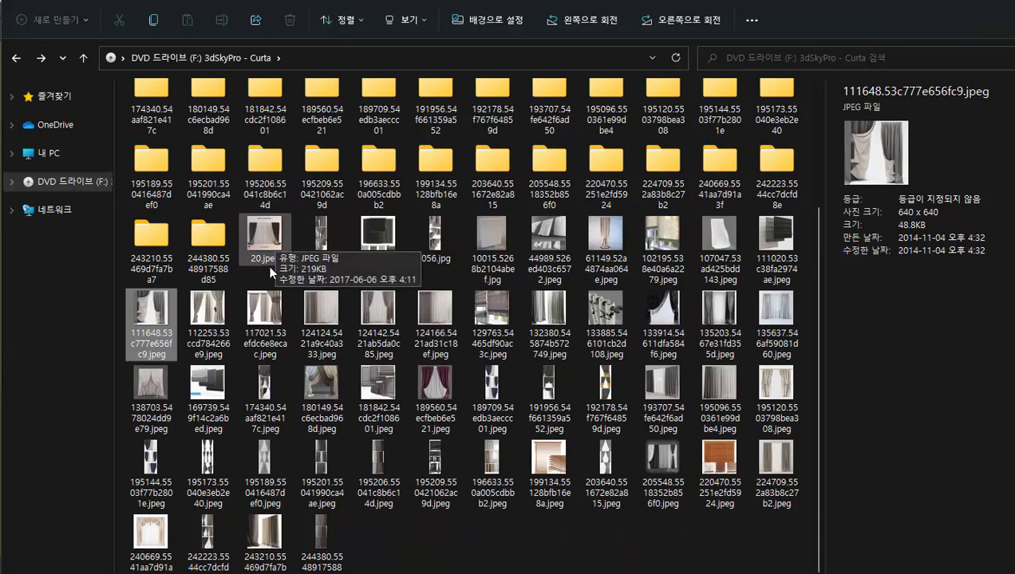
scroll(160, 150, "up", 2)
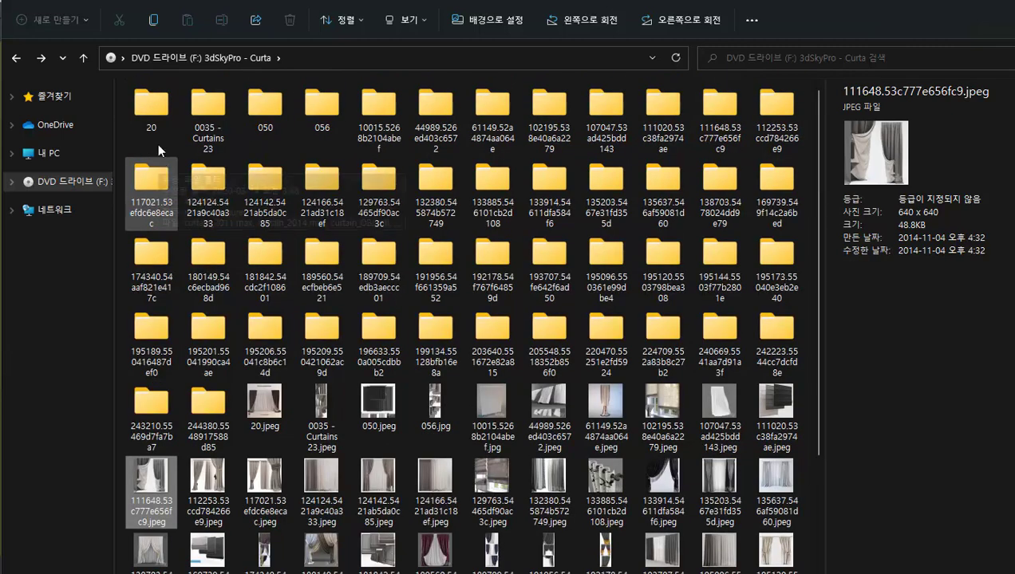
left_click(268, 408)
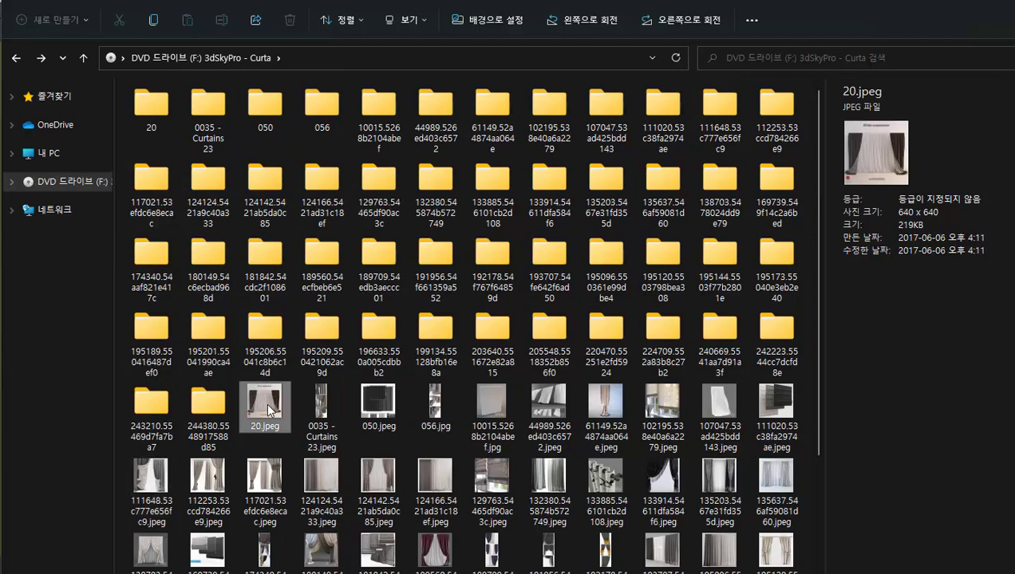
key("space")
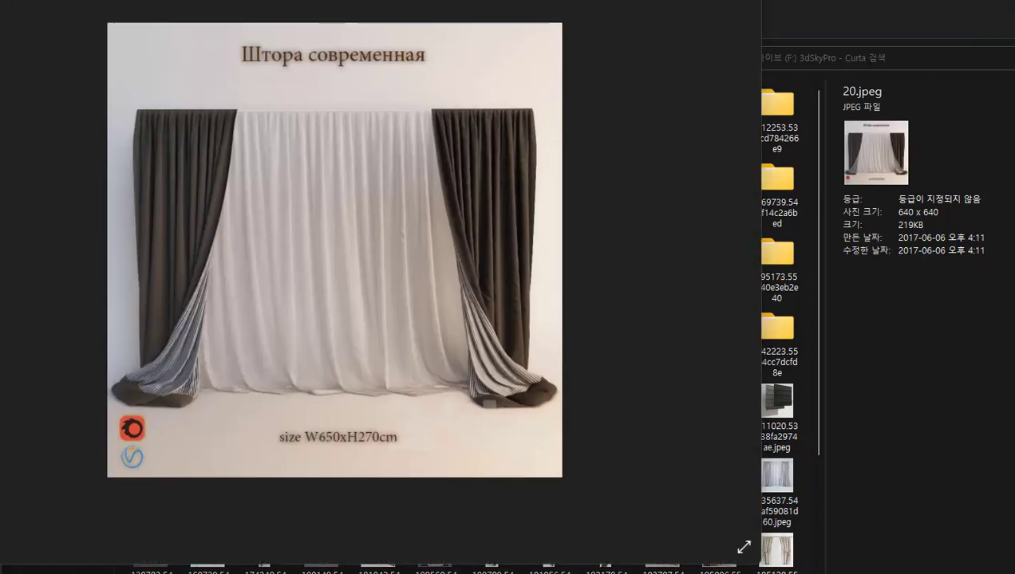
key("space")
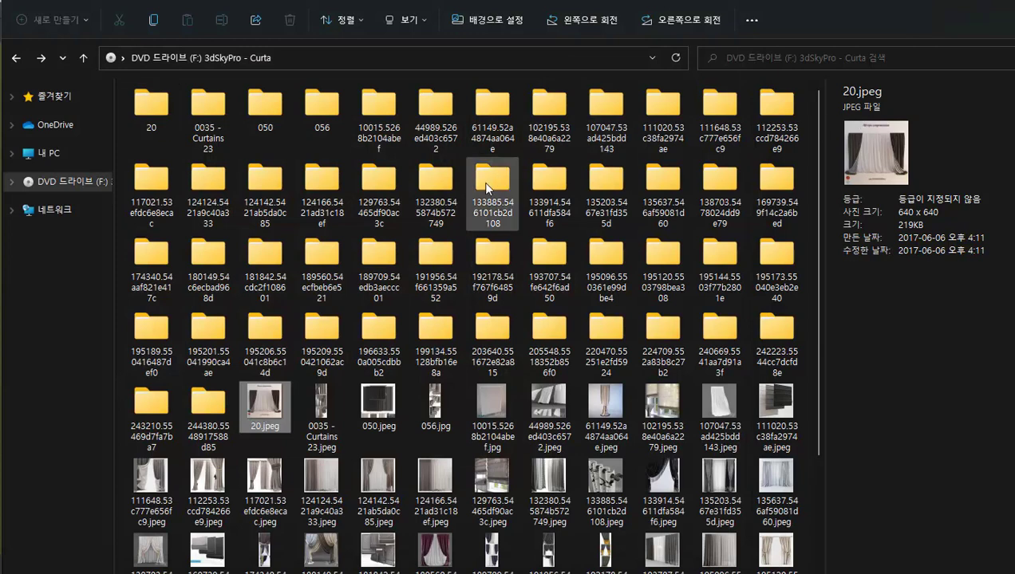
left_click(548, 412)
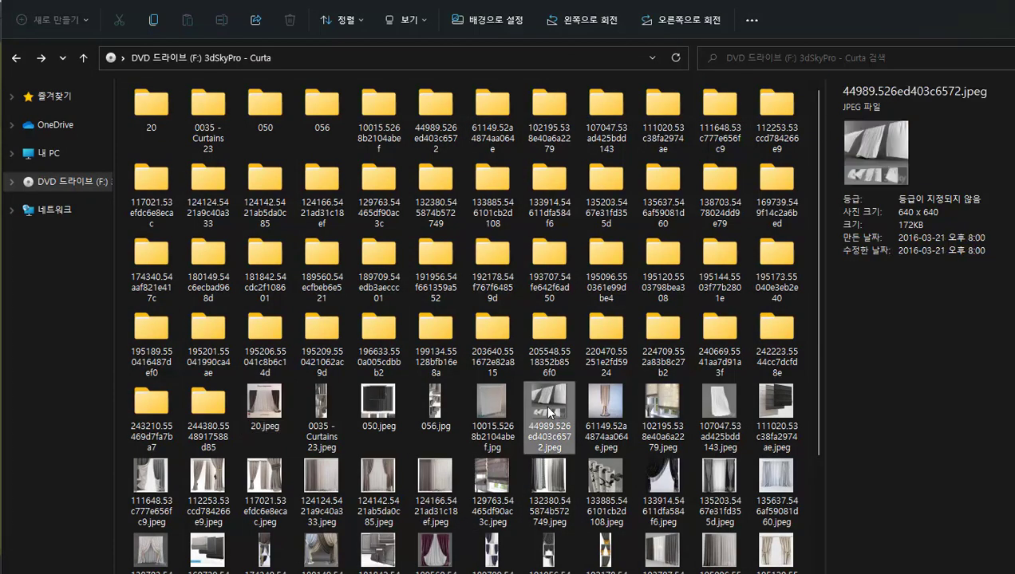
key("space")
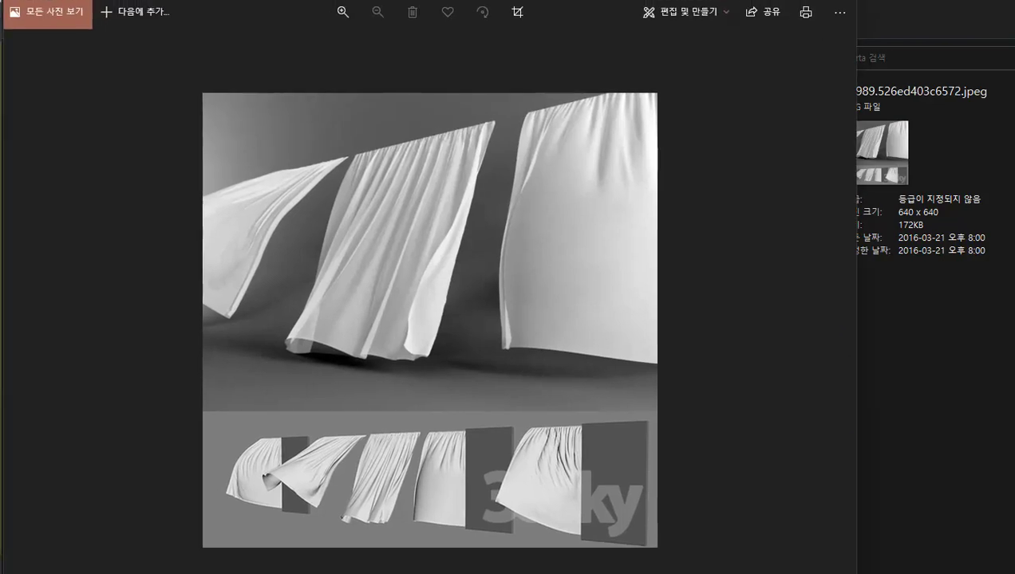
key("Escape")
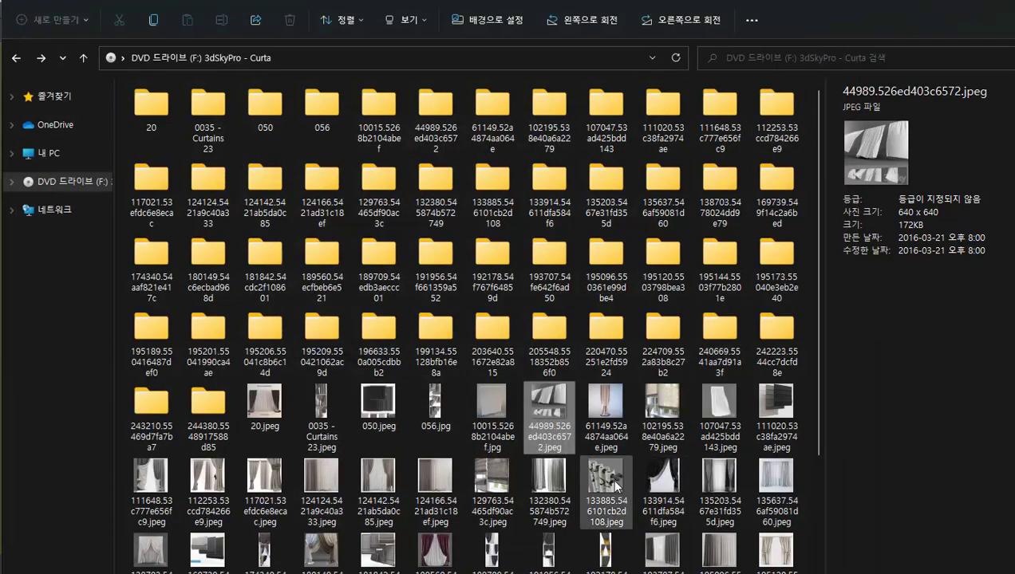
- Preview the grommet curtain, 050.jpeg blinds, 112253 curtain and 0035 - Curtains 23.jpeg images
double_click(609, 477)
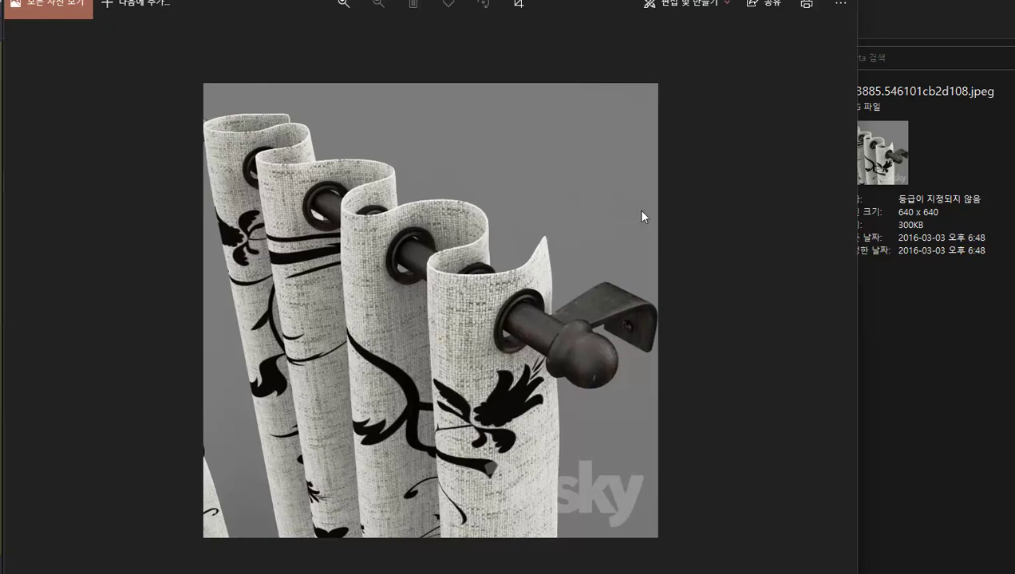
key("Escape")
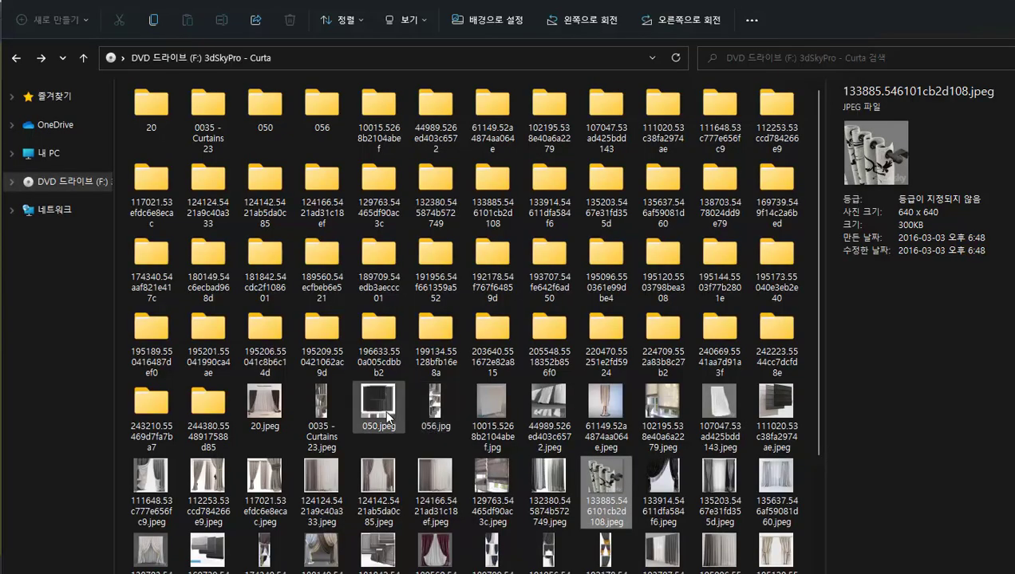
double_click(384, 409)
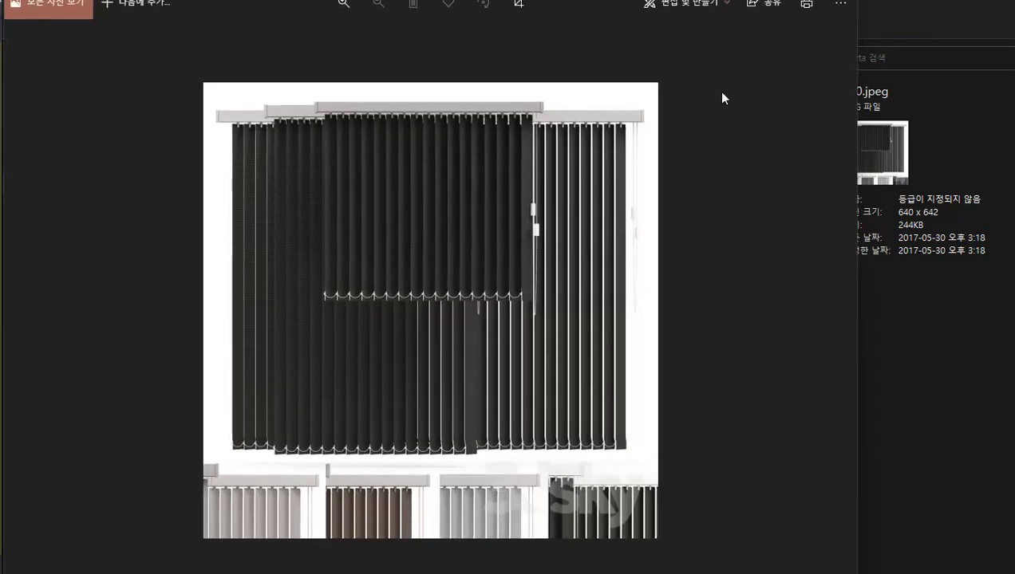
key("Escape")
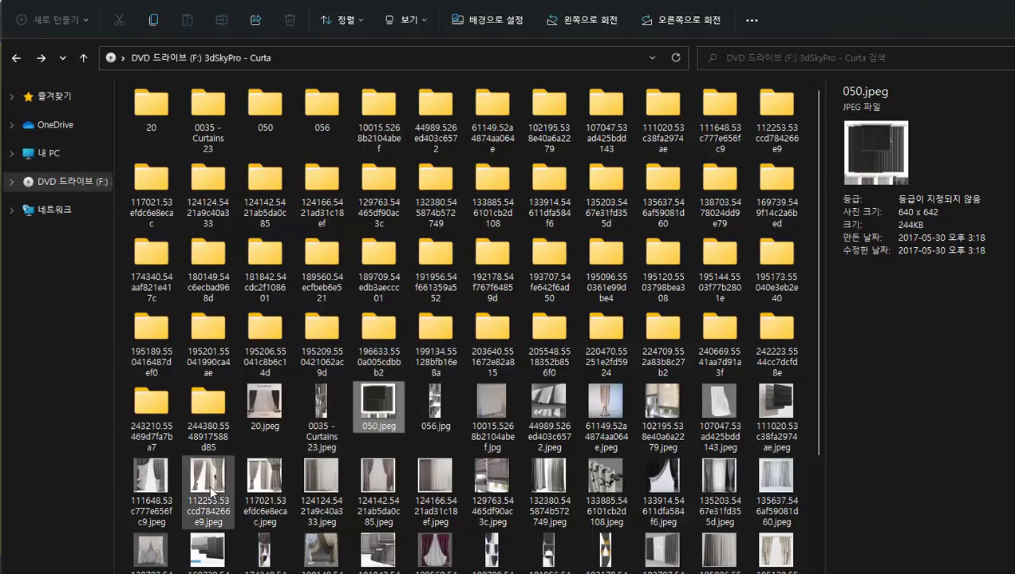
double_click(210, 489)
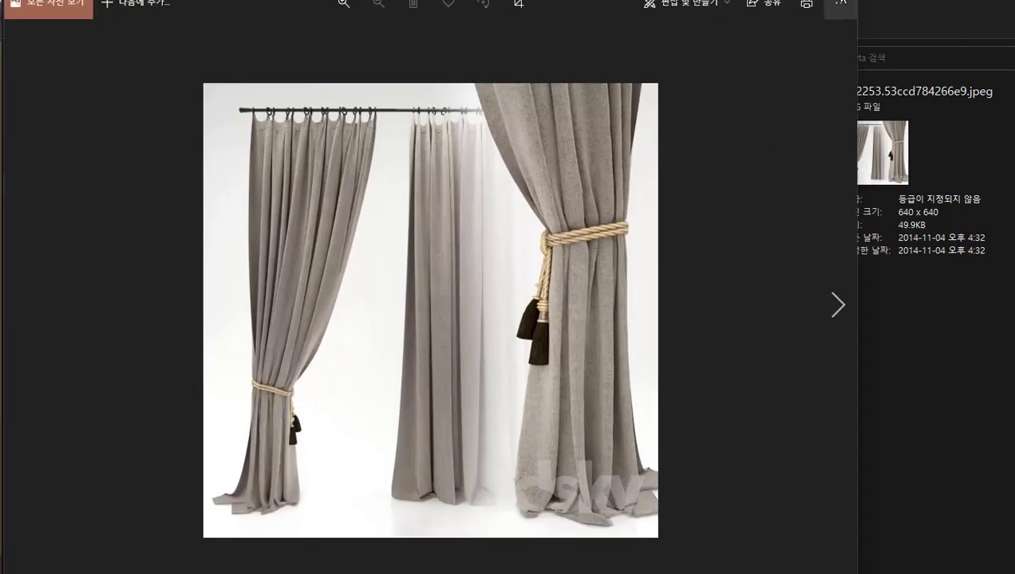
key("Escape")
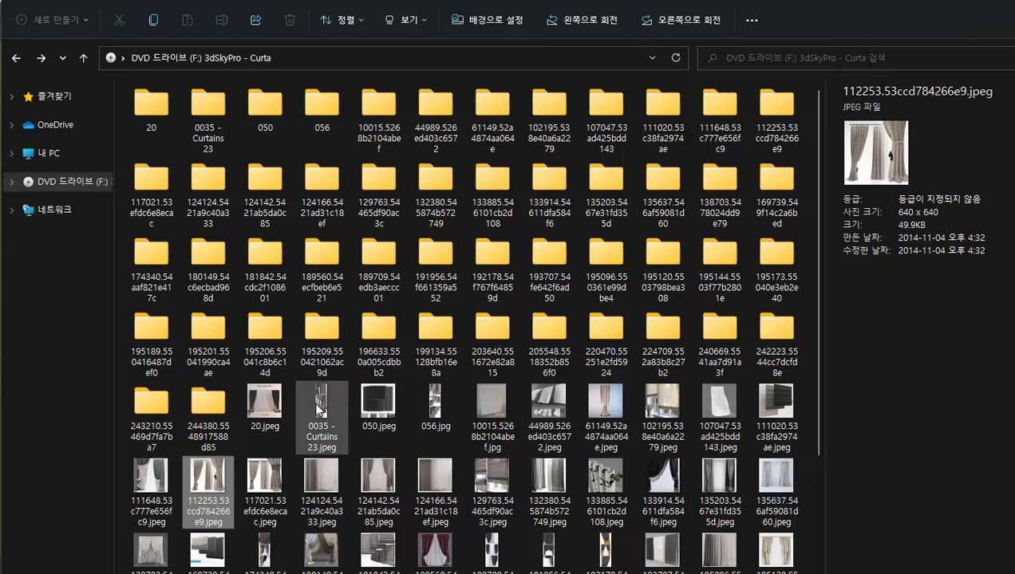
double_click(317, 403)
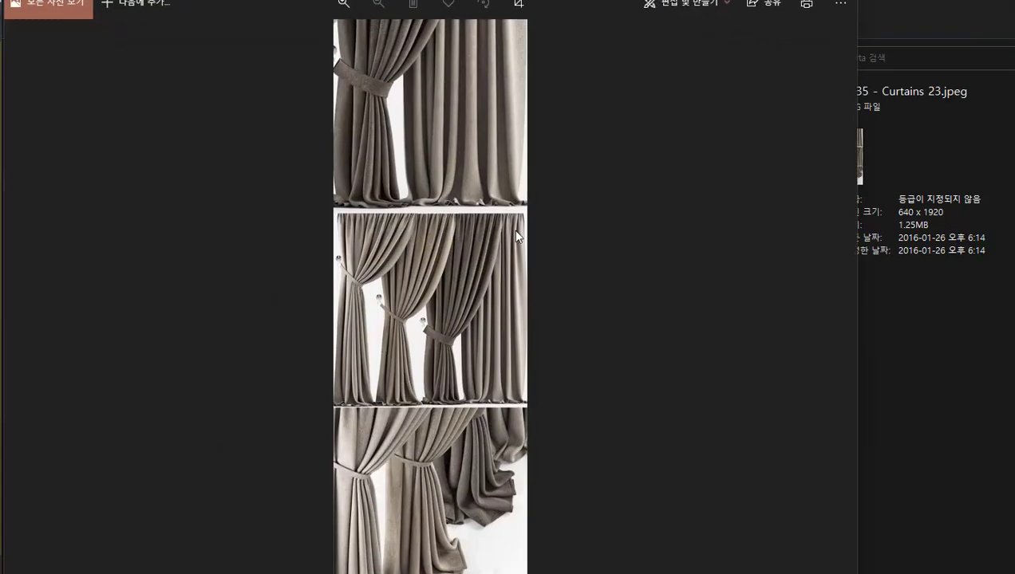
key("Escape")
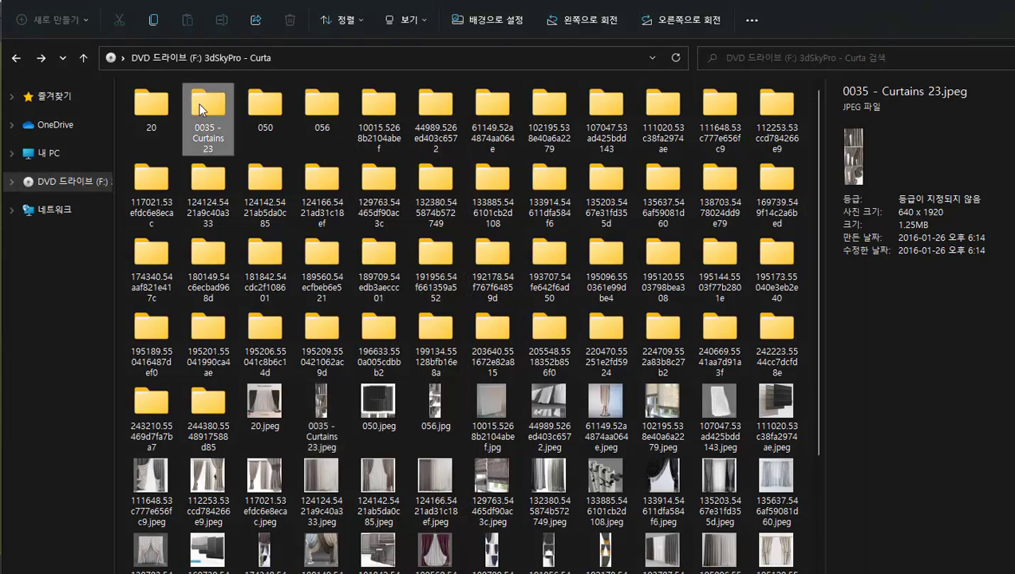
- Open the 0035 - Curtains 23 folder and then its inner 0035 - Curtains 23 subfolder
left_click(201, 110)
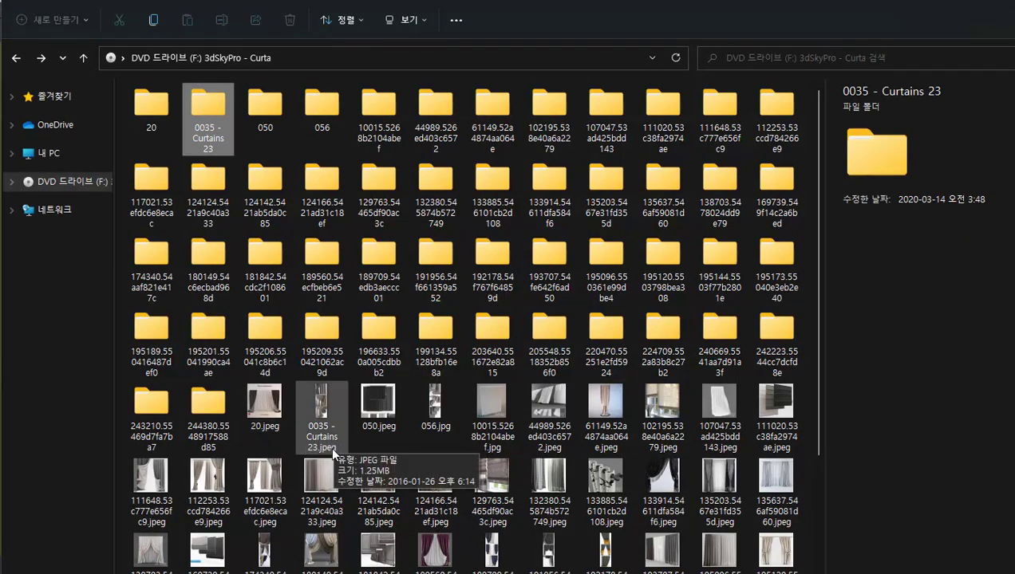
double_click(213, 105)
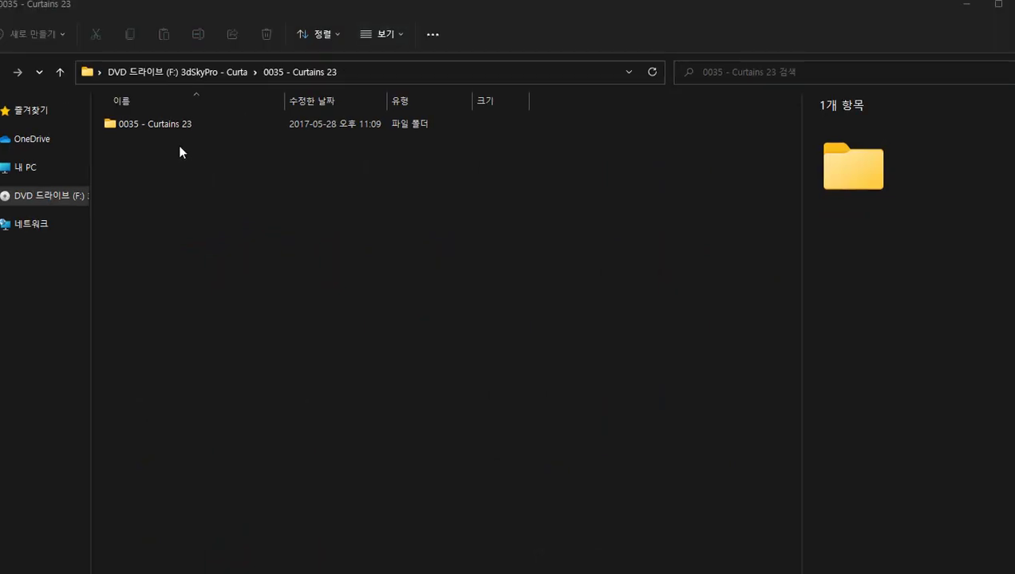
double_click(153, 125)
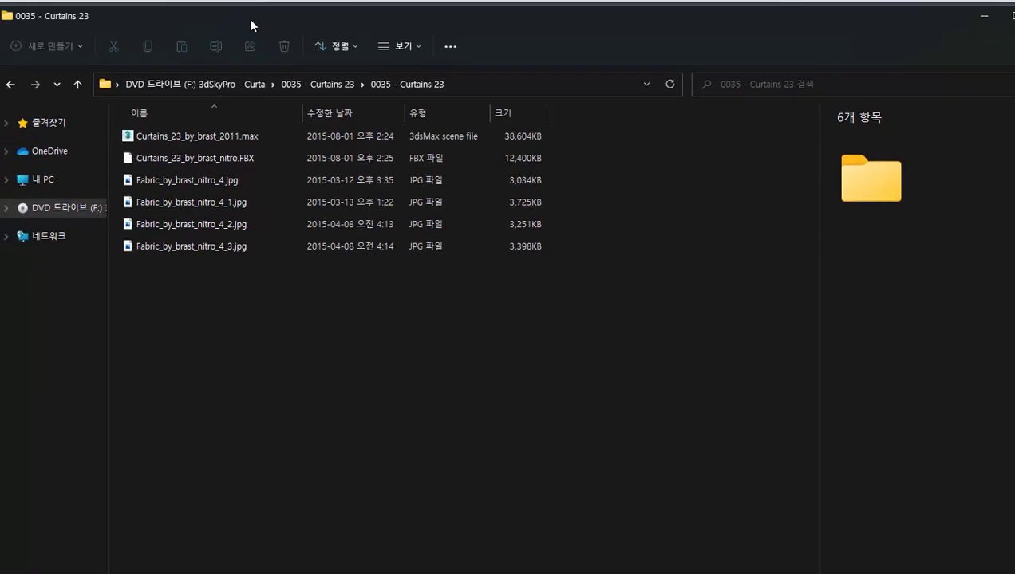
- Drop Curtains_23_by_brast_2011.max into the viewport and merge it as the Curtains_23_by_nitro_brast group
mouse_move(248, 19)
left_mouse_down()
mouse_move(795, 42)
mouse_move(786, 6)
left_mouse_up()
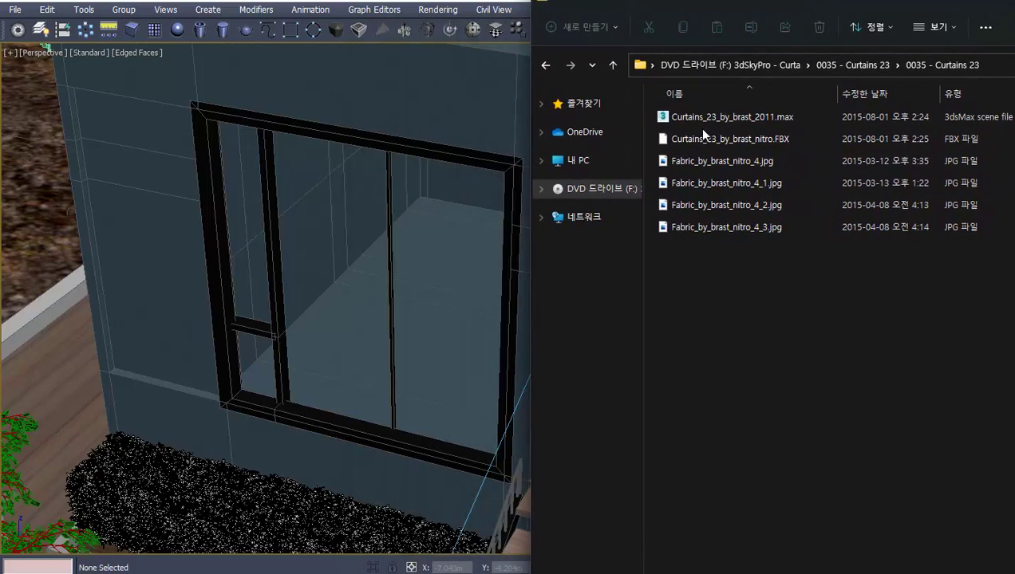
left_click(721, 142)
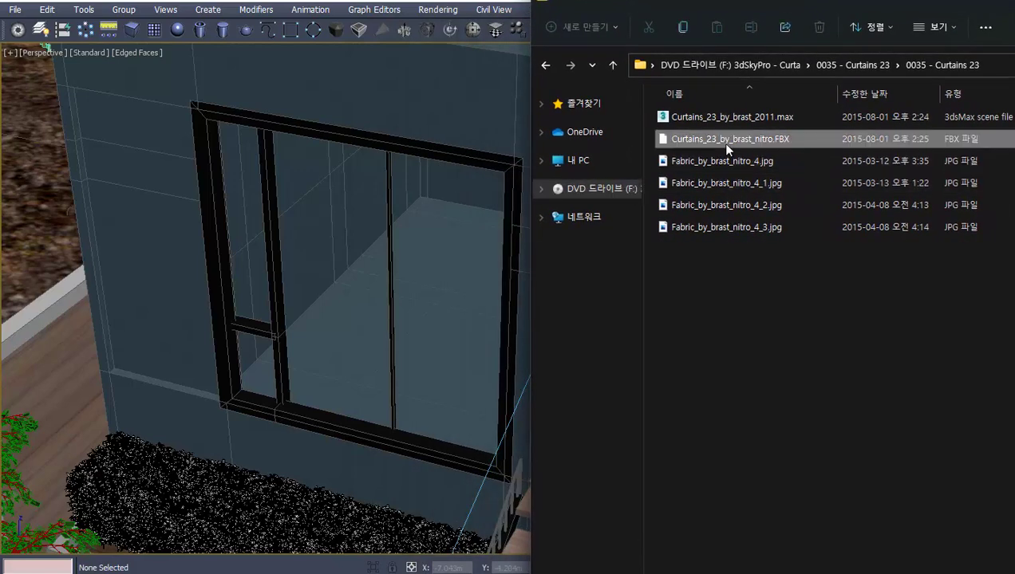
left_click(720, 119)
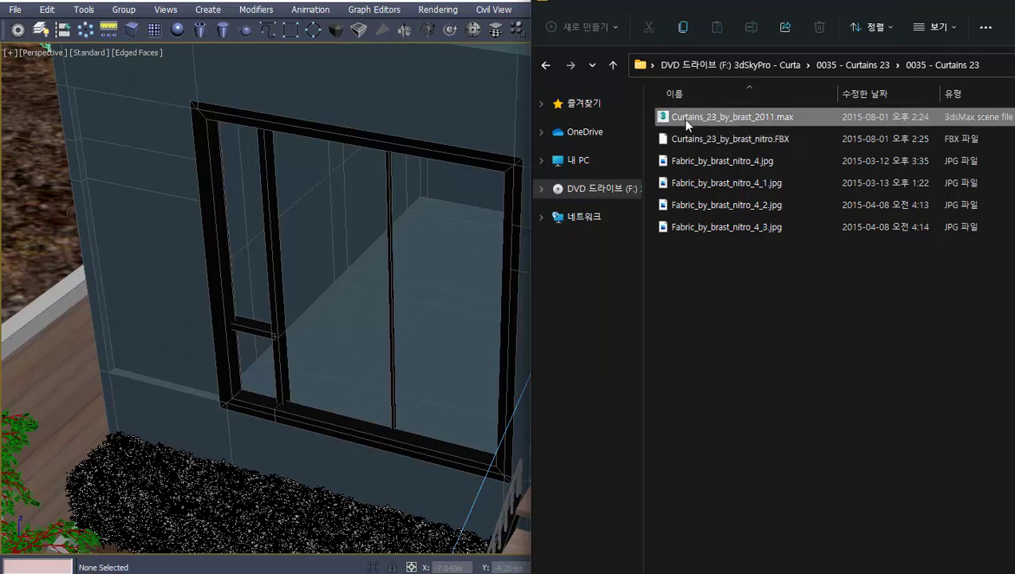
left_click(292, 253)
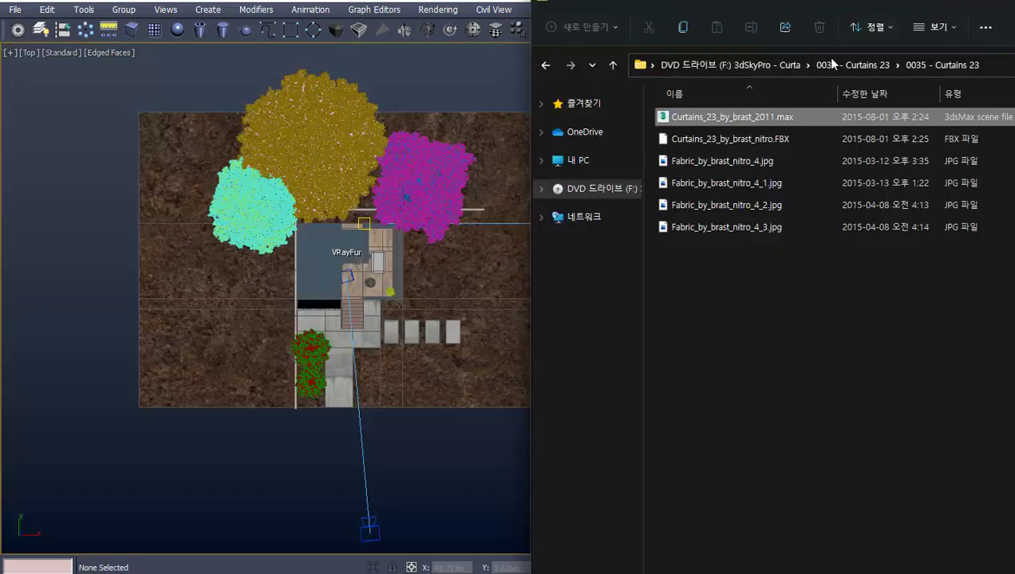
left_click_drag(695, 121, 68, 238)
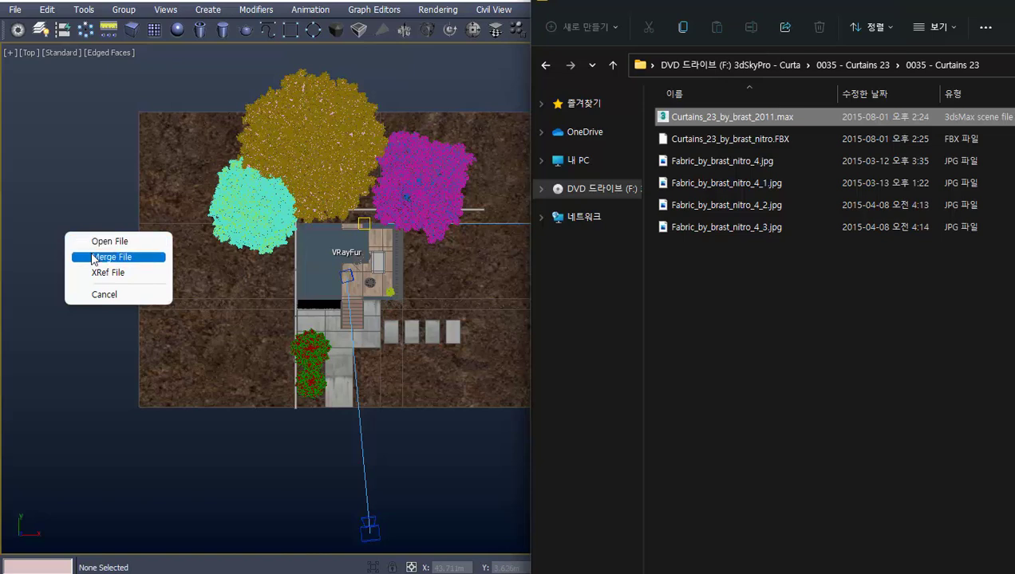
left_click(93, 258)
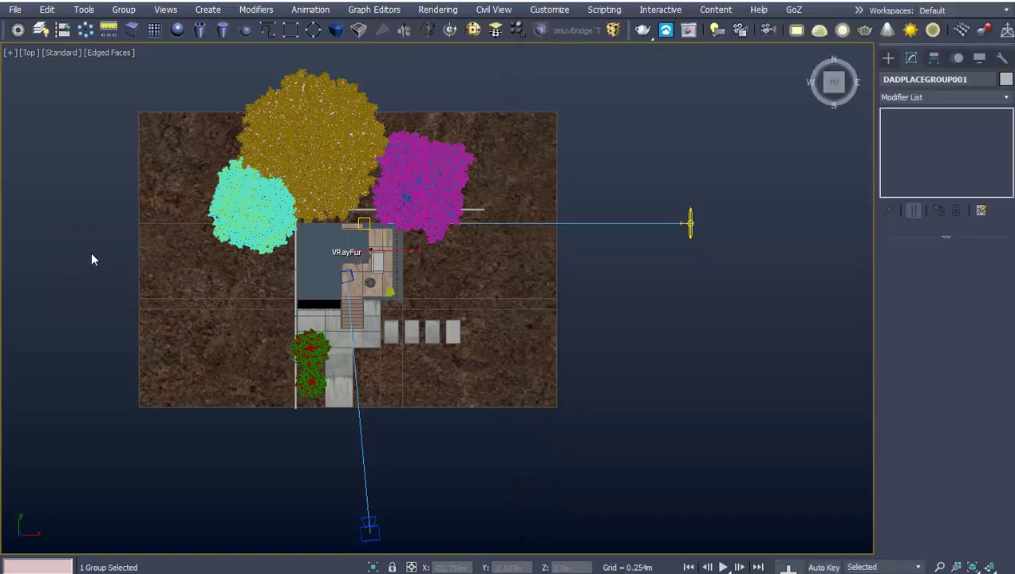
scroll(369, 249, "up", 3)
- Reposition the merged curtains group in front of the house's front window, raised to 1.409m
left_click(369, 251)
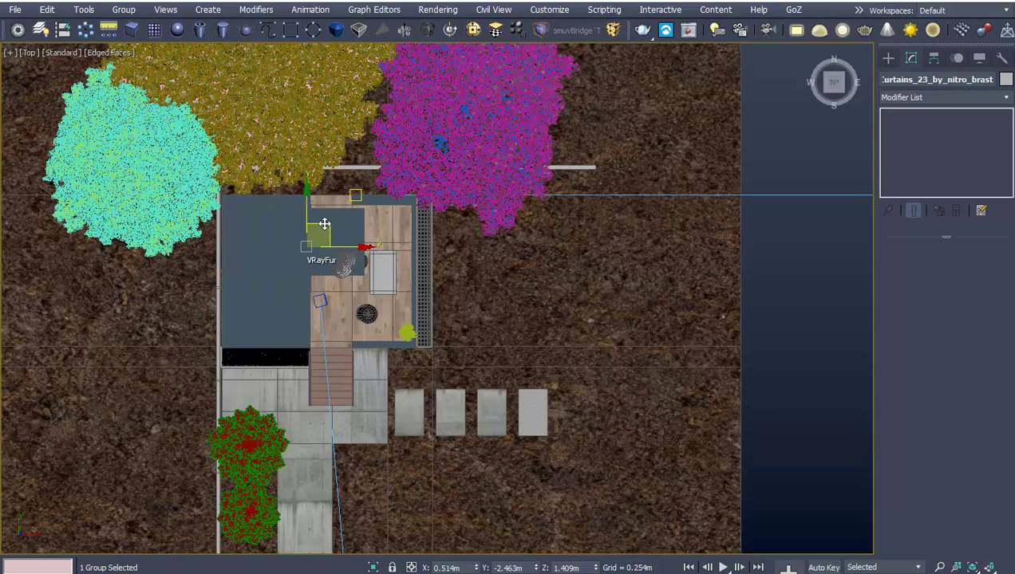
left_click_drag(324, 223, 489, 315)
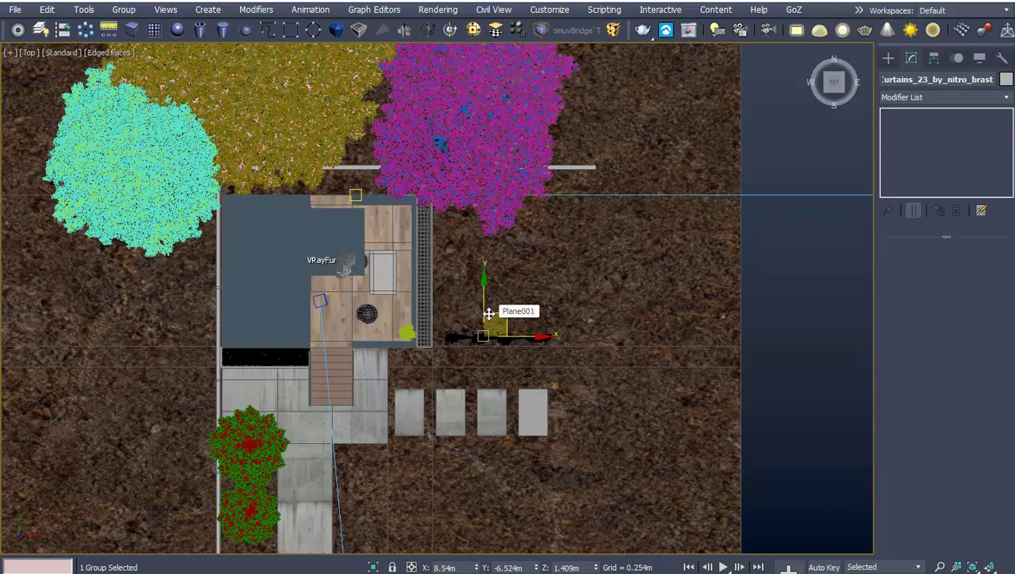
key("p")
middle_click_drag(403, 339, 661, 387, "alt")
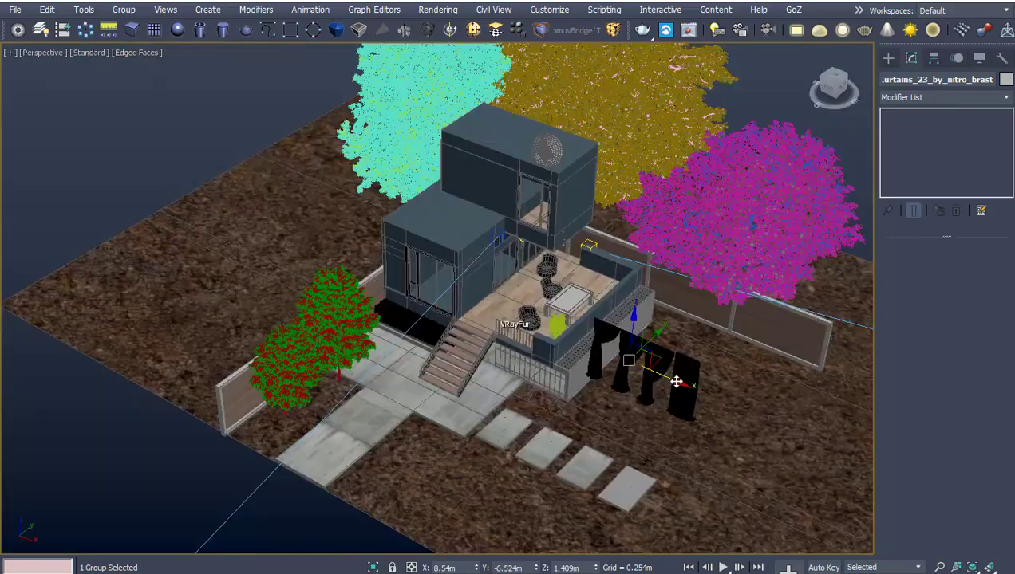
left_click_drag(676, 382, 478, 319)
scroll(438, 329, "up", 5)
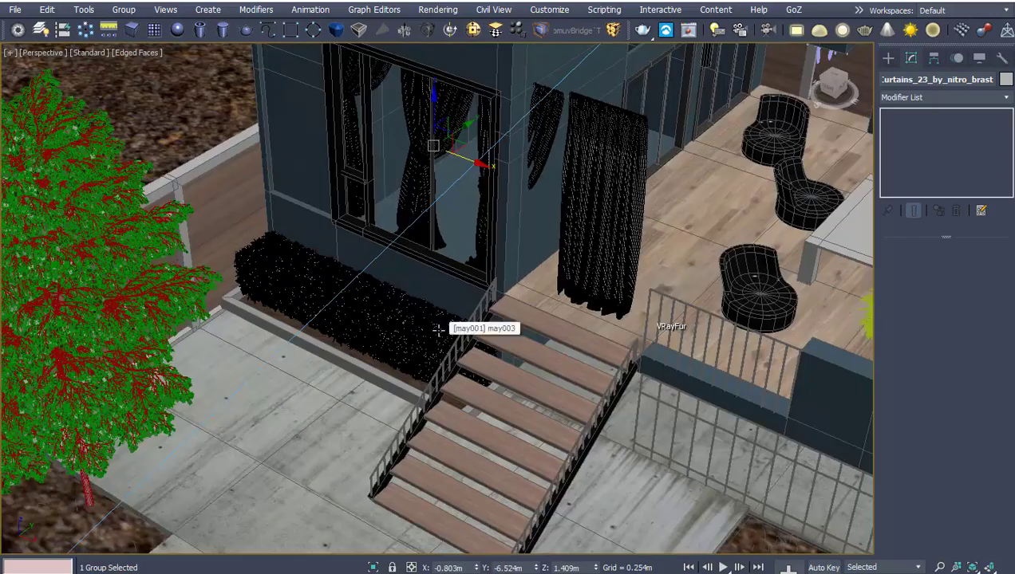
mouse_move(438, 329)
middle_mouse_down("alt")
mouse_move(403, 369)
mouse_move(460, 215)
middle_mouse_up("alt")
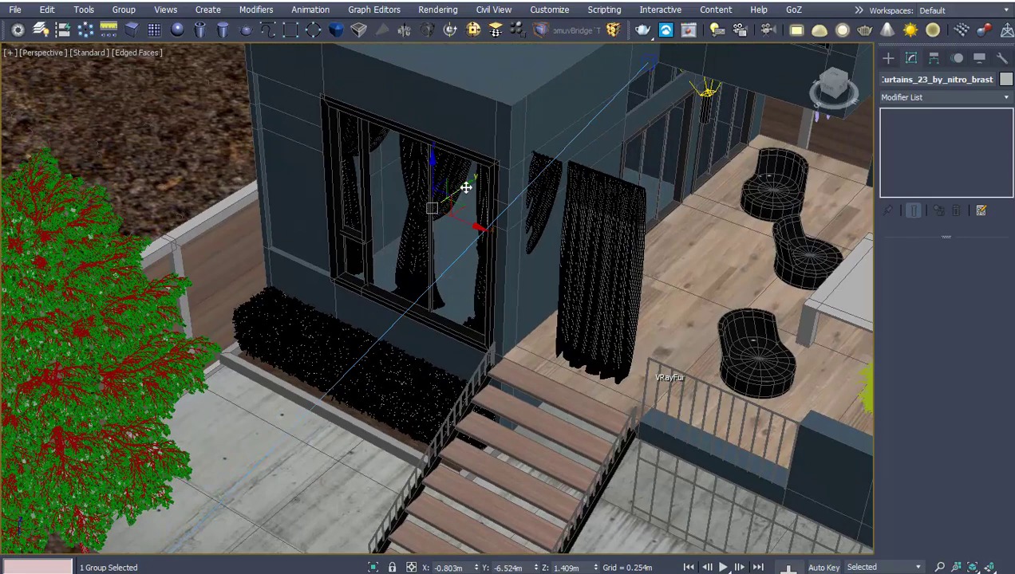
left_click_drag(465, 187, 335, 265)
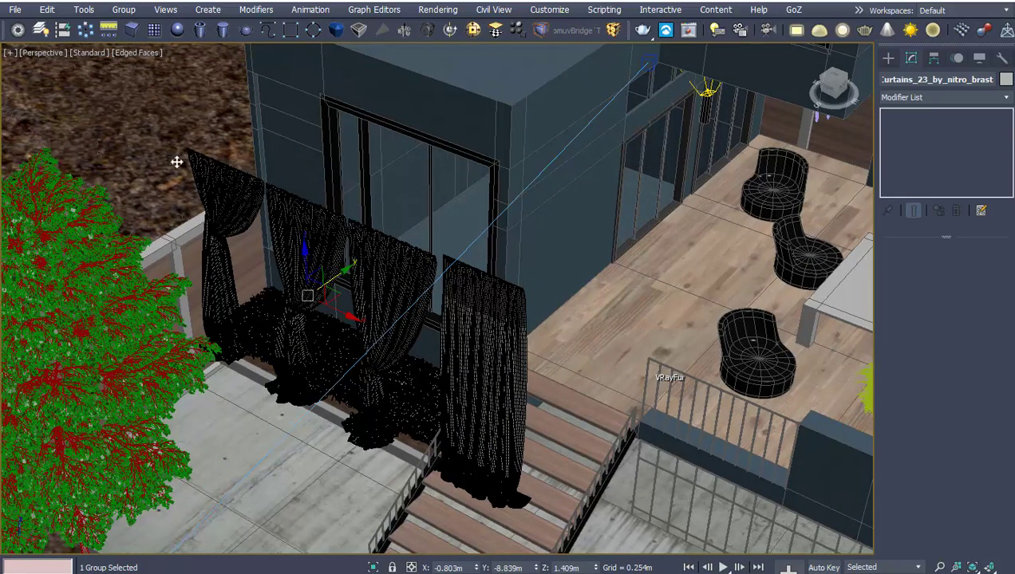
left_click(119, 11)
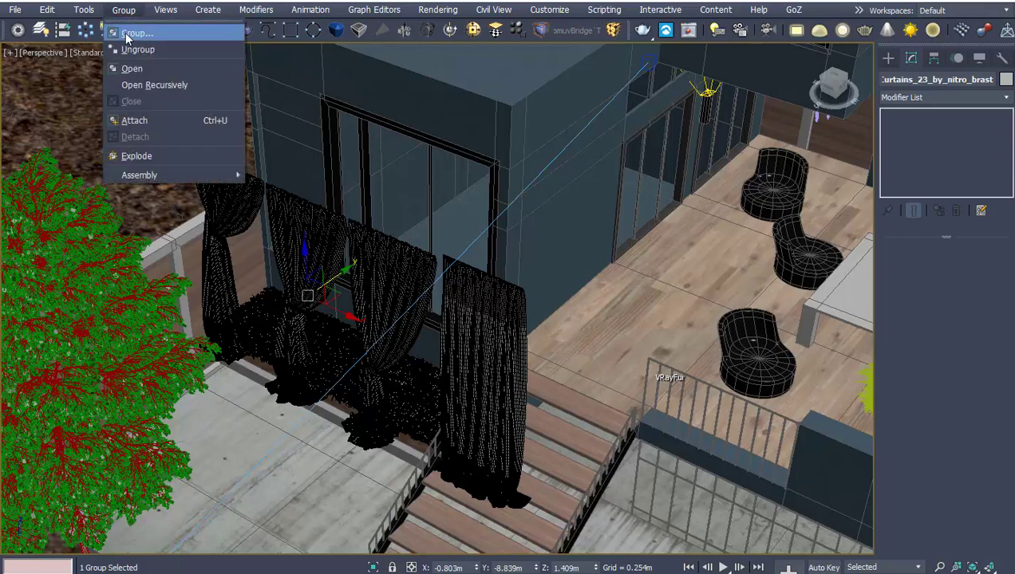
- Ungroup the curtains and slide the Group006 curtain down and sideways into the window opening
left_click(131, 49)
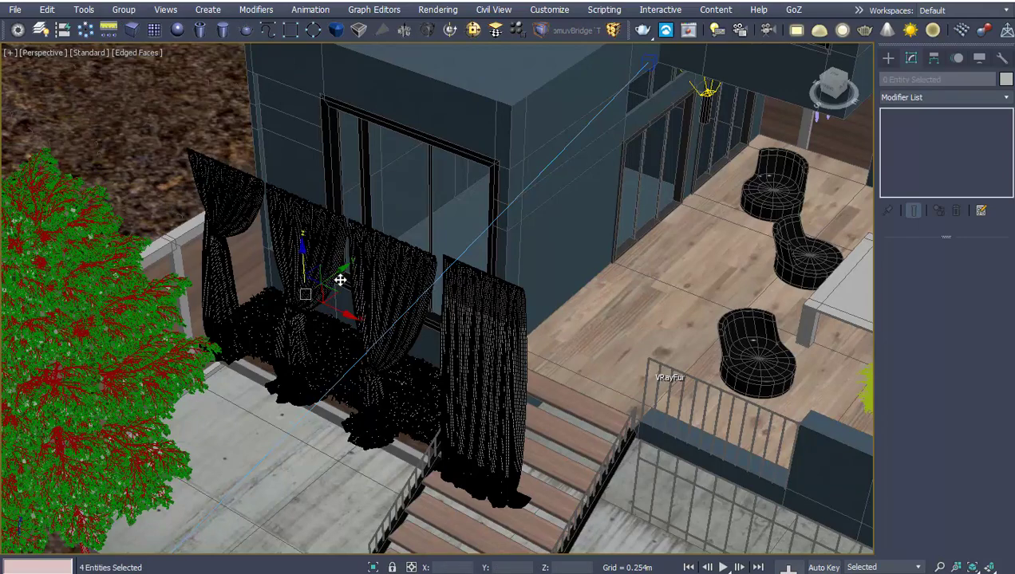
left_click(381, 277)
middle_click_drag(373, 320, 423, 324, "alt")
mouse_move(353, 285)
middle_mouse_down("alt")
mouse_move(356, 301)
mouse_move(297, 316)
middle_mouse_up("alt")
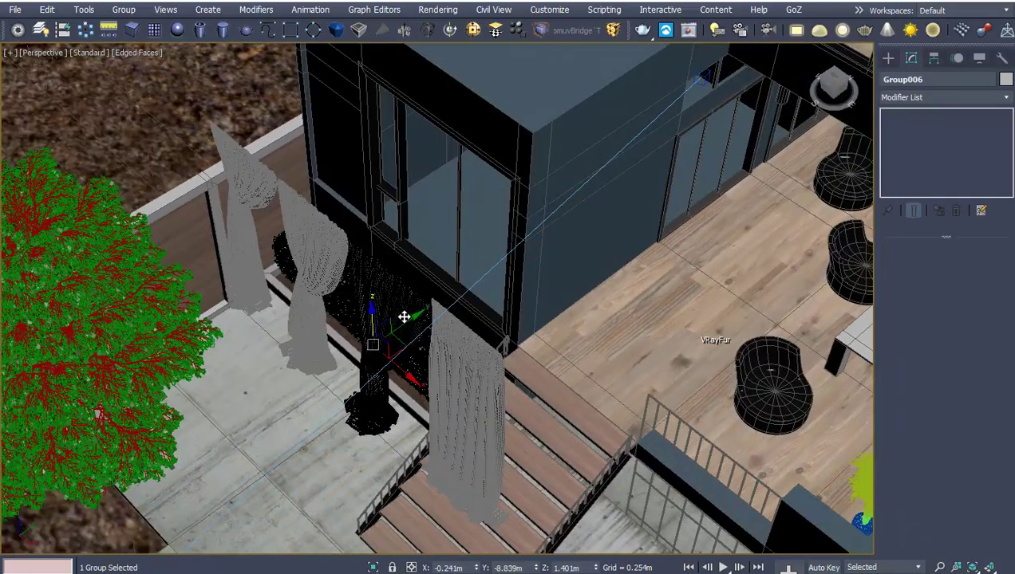
mouse_move(405, 308)
left_mouse_down()
mouse_move(406, 321)
mouse_move(464, 296)
mouse_move(542, 237)
left_mouse_up()
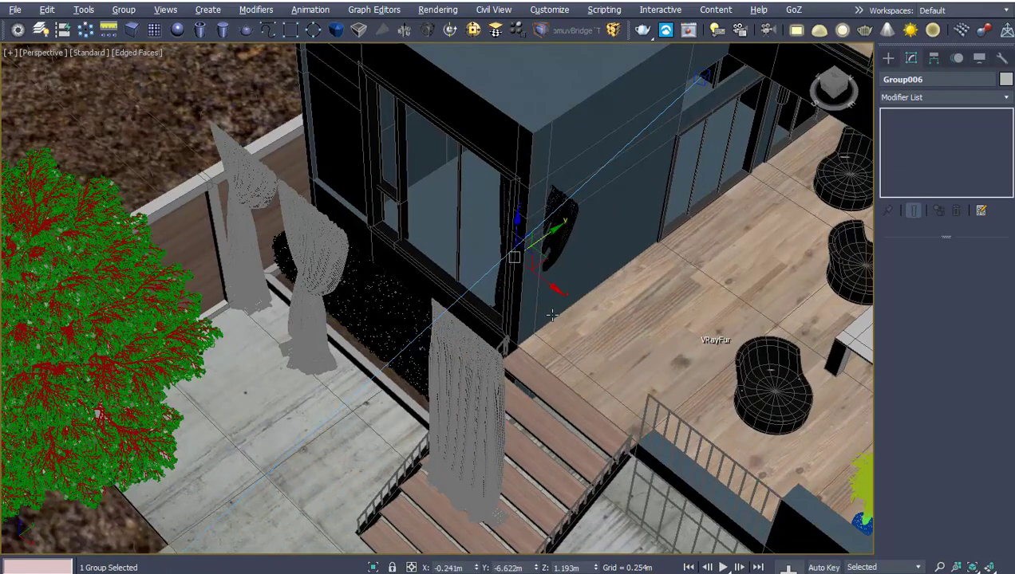
middle_click_drag(542, 236, 566, 266, "alt")
left_click_drag(567, 266, 405, 251)
- Fit the black Plane007 curtain inside the window's right edge, then select the two leftover curtains
left_click(563, 339)
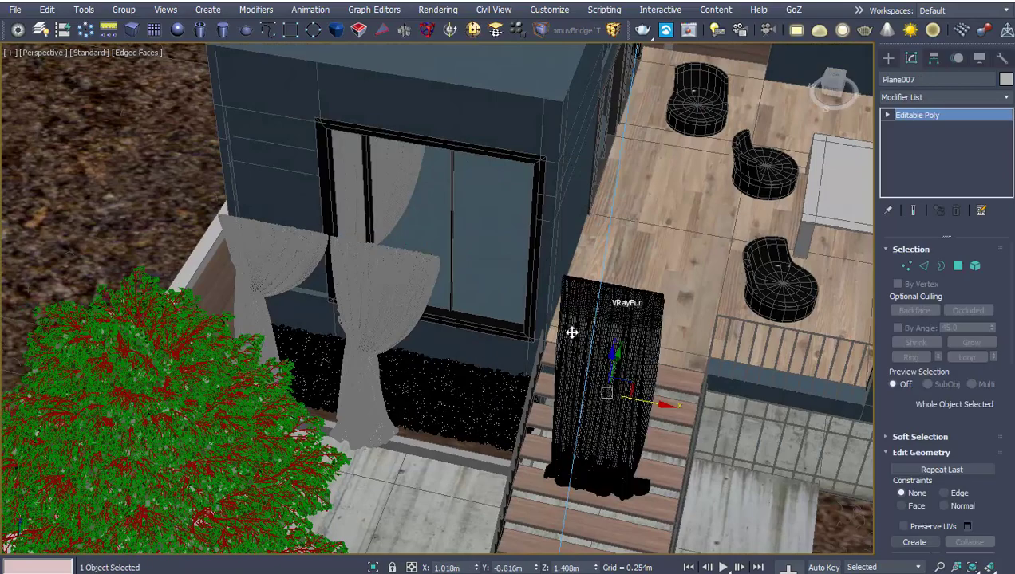
middle_click_drag(606, 391, 596, 394, "alt")
left_click_drag(629, 377, 720, 263)
left_click_drag(750, 327, 612, 263)
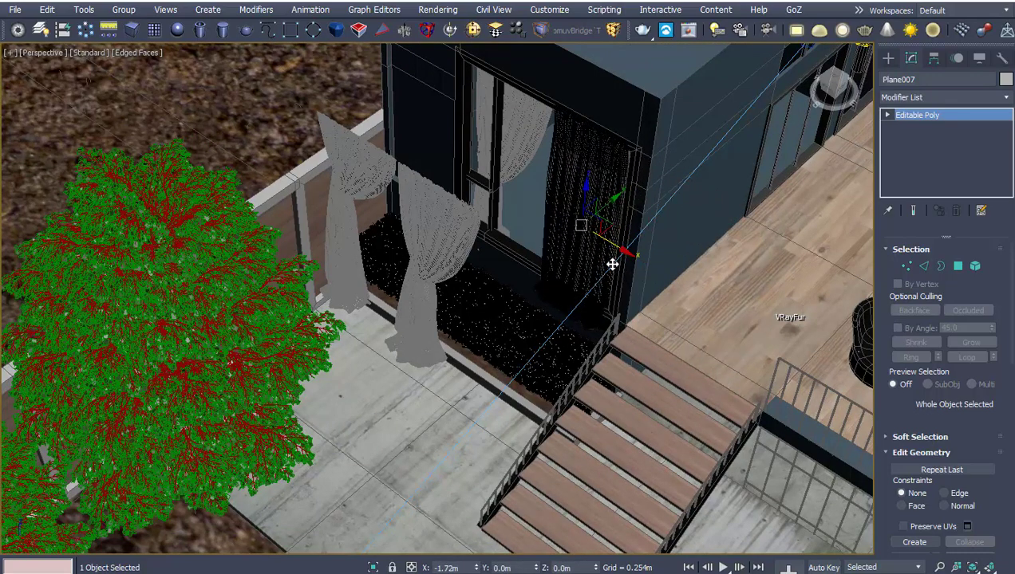
left_click_drag(604, 203, 614, 198)
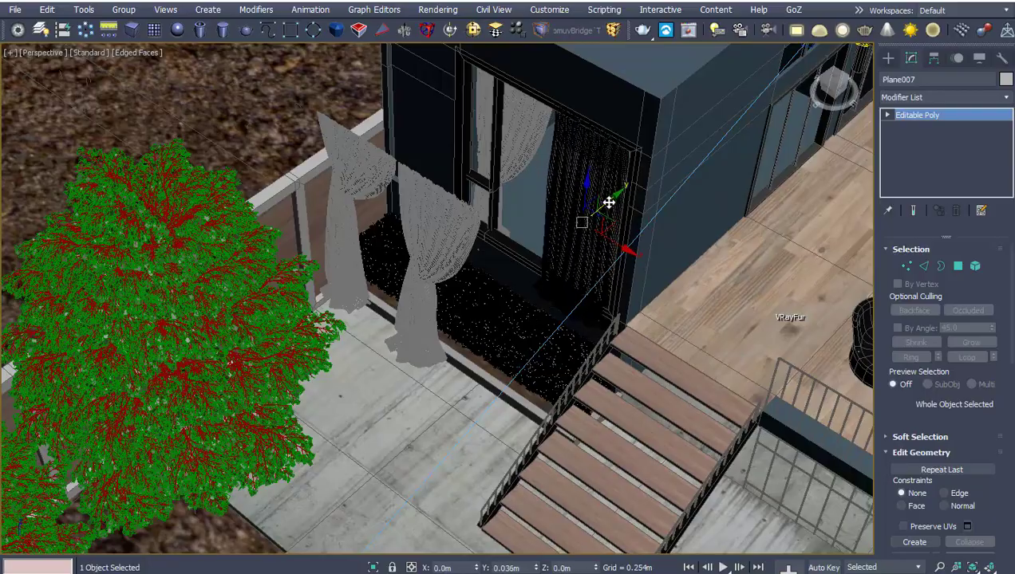
mouse_move(613, 198)
middle_mouse_down("alt")
mouse_move(594, 239)
mouse_move(556, 256)
middle_mouse_up("alt")
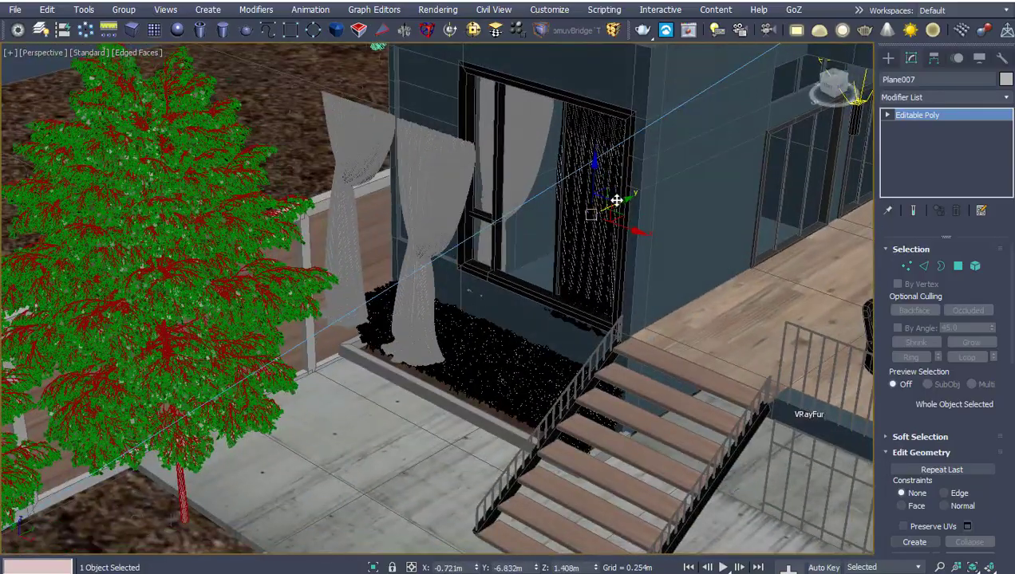
left_click_drag(617, 201, 623, 198)
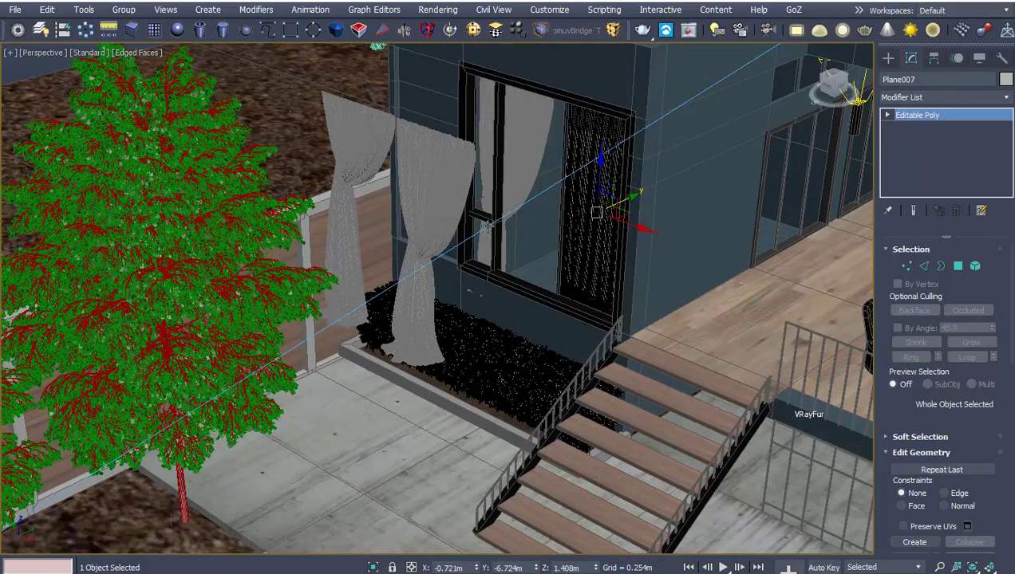
left_click(428, 192)
left_click(360, 154, "ctrl")
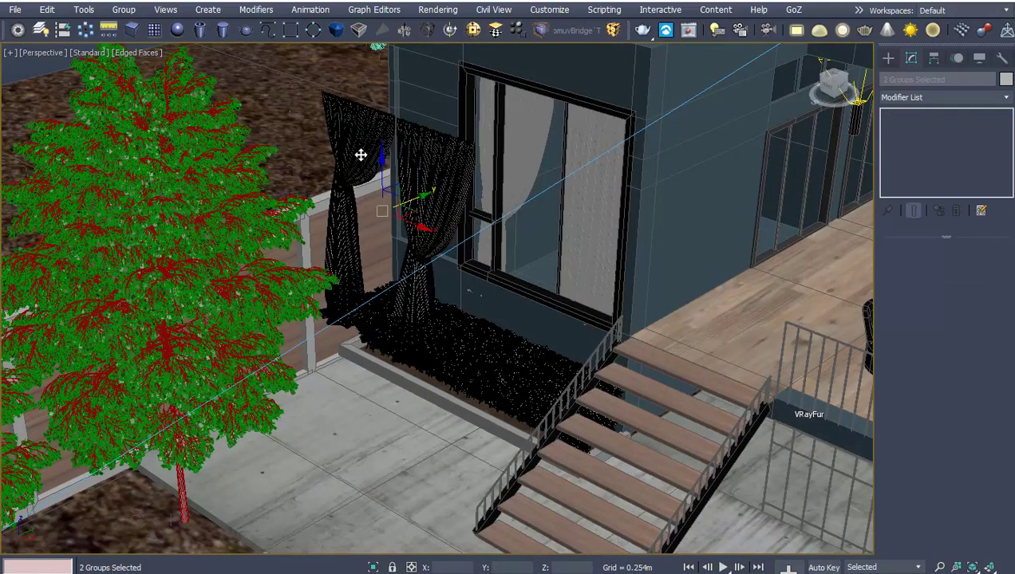
- Delete the two leftover curtains, reframe the house, and select the front window's glass
key("Delete")
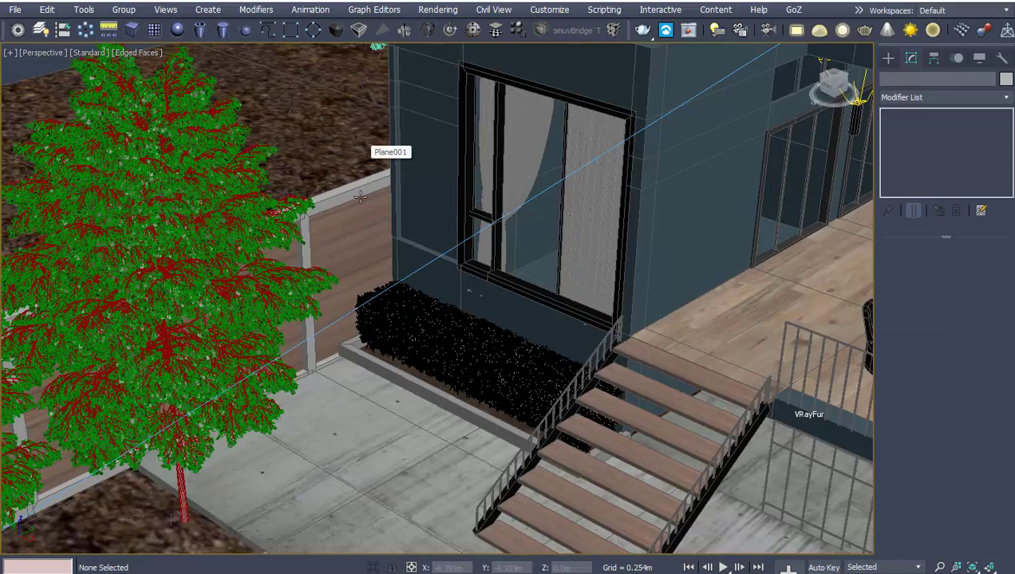
mouse_move(467, 240)
middle_mouse_down()
mouse_move(290, 271)
mouse_move(448, 248)
mouse_move(389, 352)
mouse_move(499, 232)
mouse_move(485, 274)
middle_mouse_up()
middle_click_drag(343, 317, 354, 220)
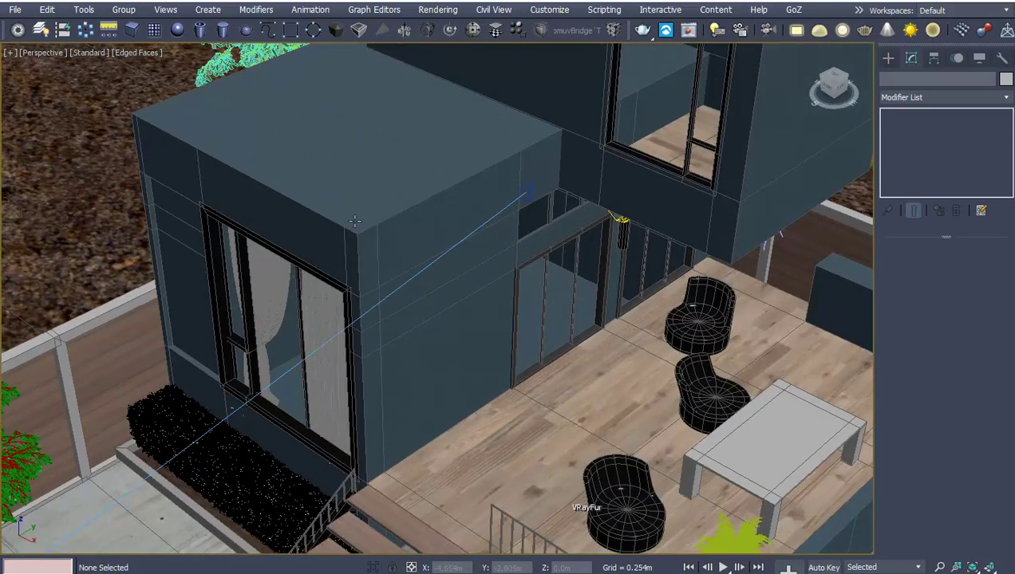
scroll(354, 221, "down", 3)
left_click(296, 281)
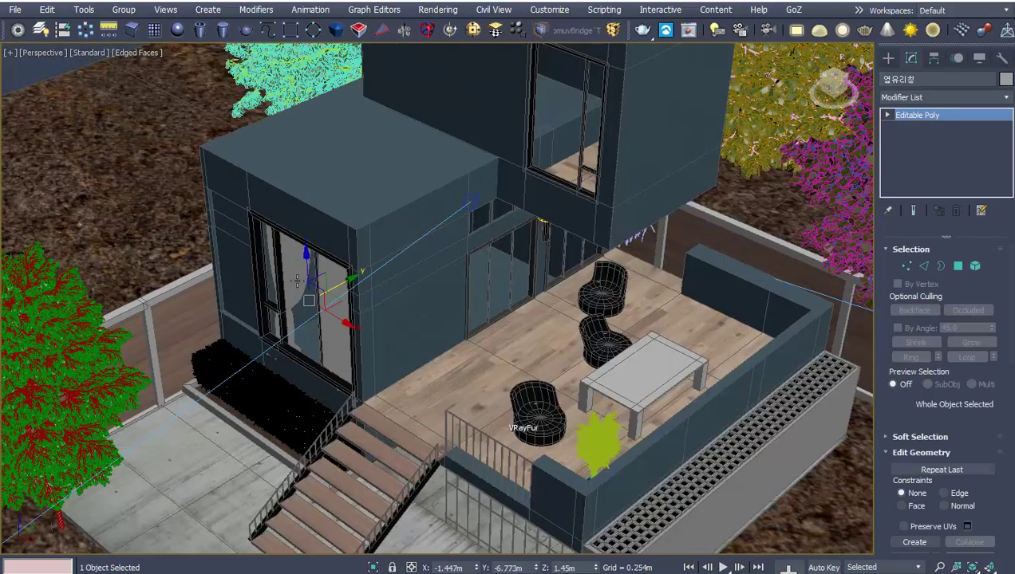
- Preview Fabric_by_brast_nitro_4.jpg and copy the Curtains 23 texture folder's full path
key("alt+Tab")
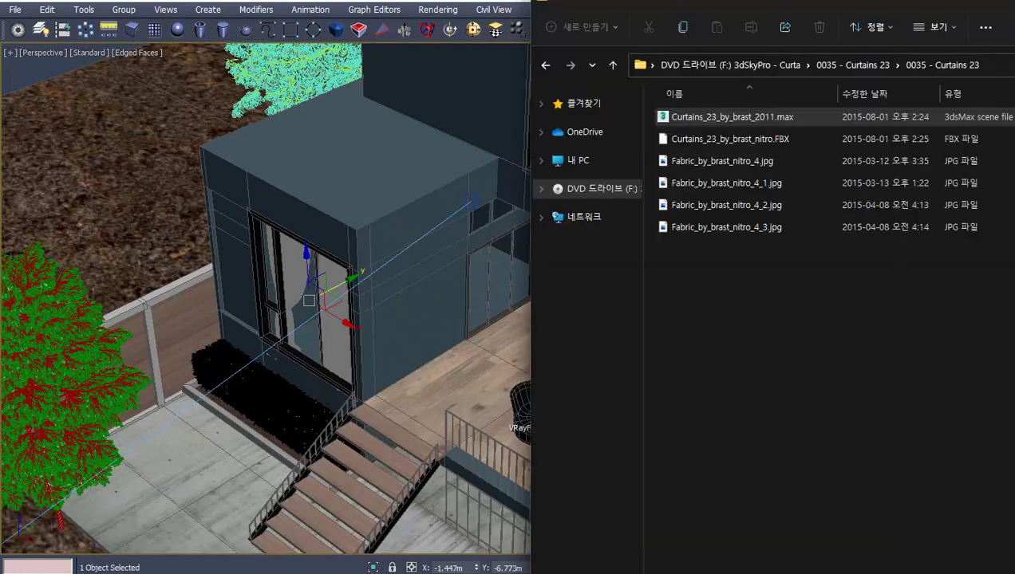
double_click(740, 158)
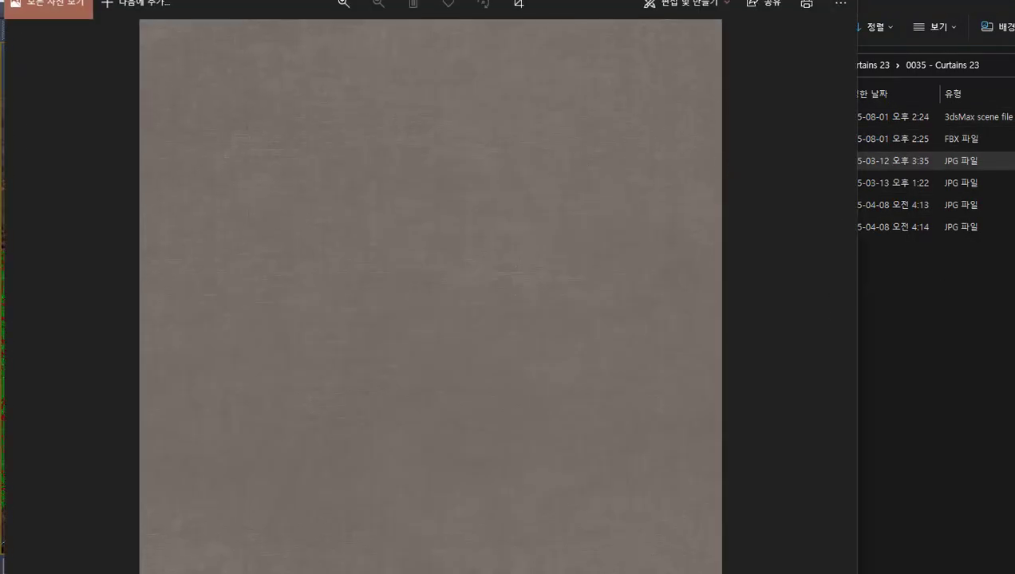
key("Escape")
left_click_drag(881, 5, 690, 12)
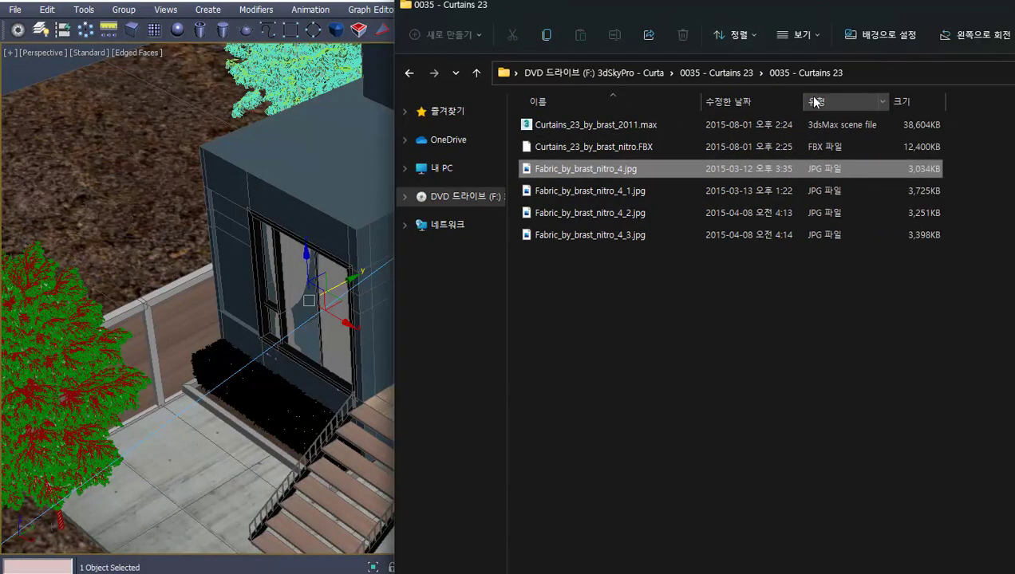
left_click(858, 72)
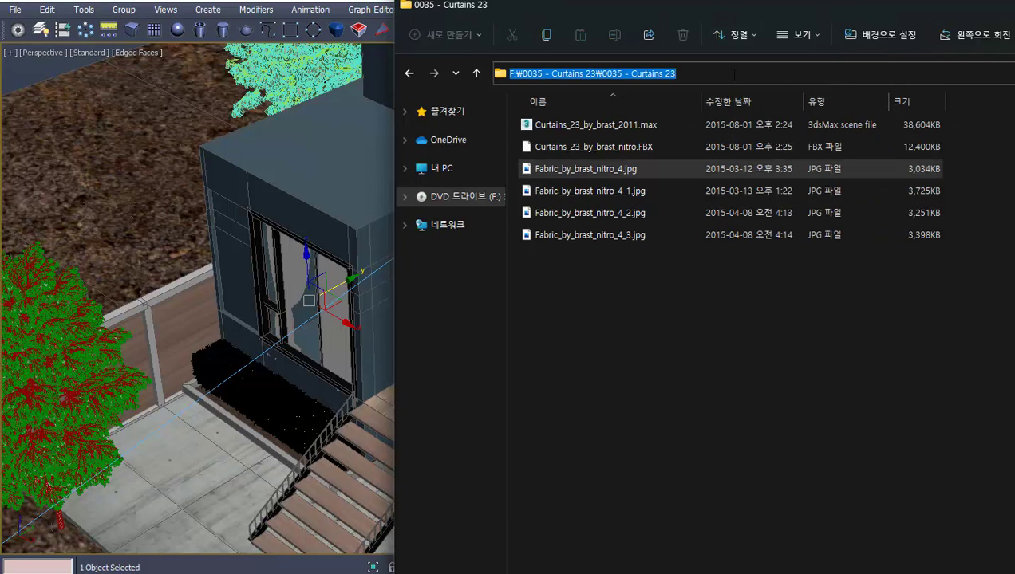
key("ctrl+c")
- Add F:\0035 - Curtains 23\0035 - Curtains 23 as an External Files path, accepting the invalid-path warning
left_click(375, 9)
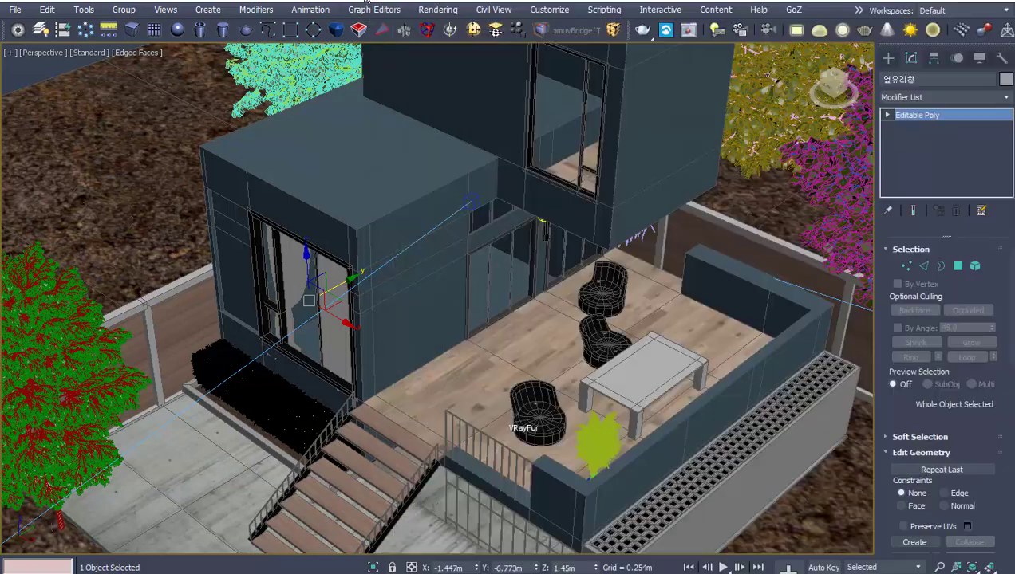
left_click(549, 10)
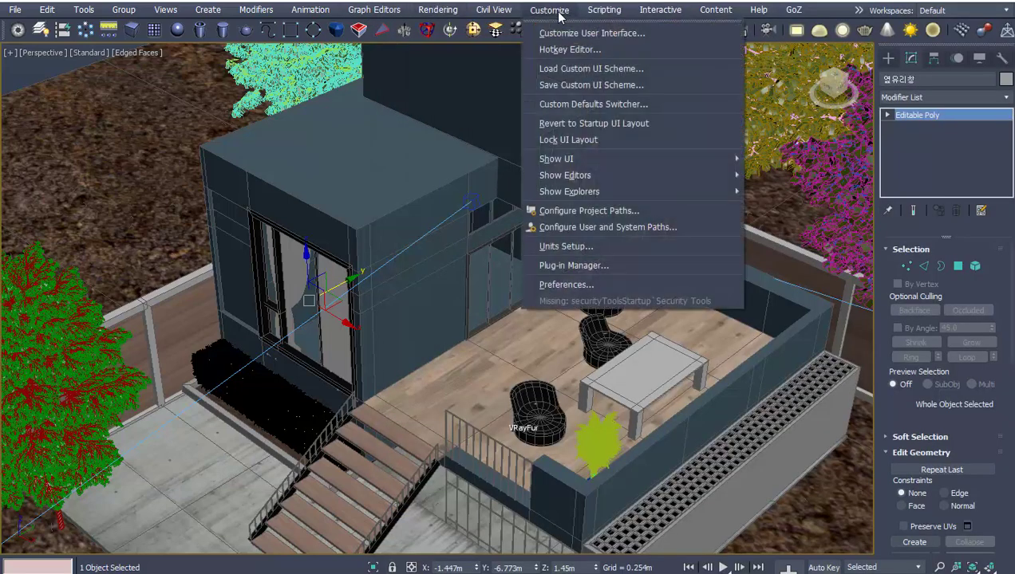
left_click(582, 210)
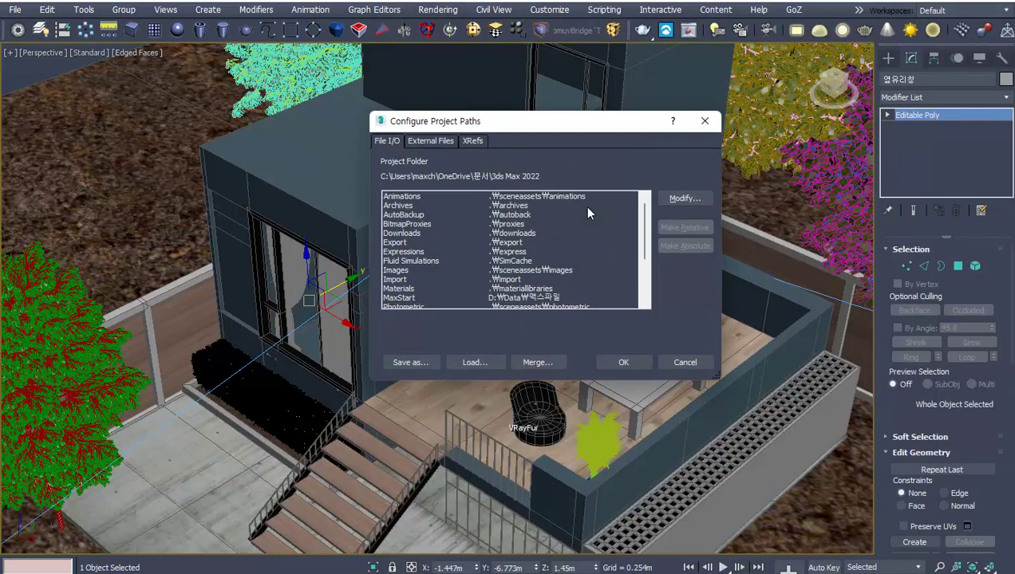
left_click(438, 143)
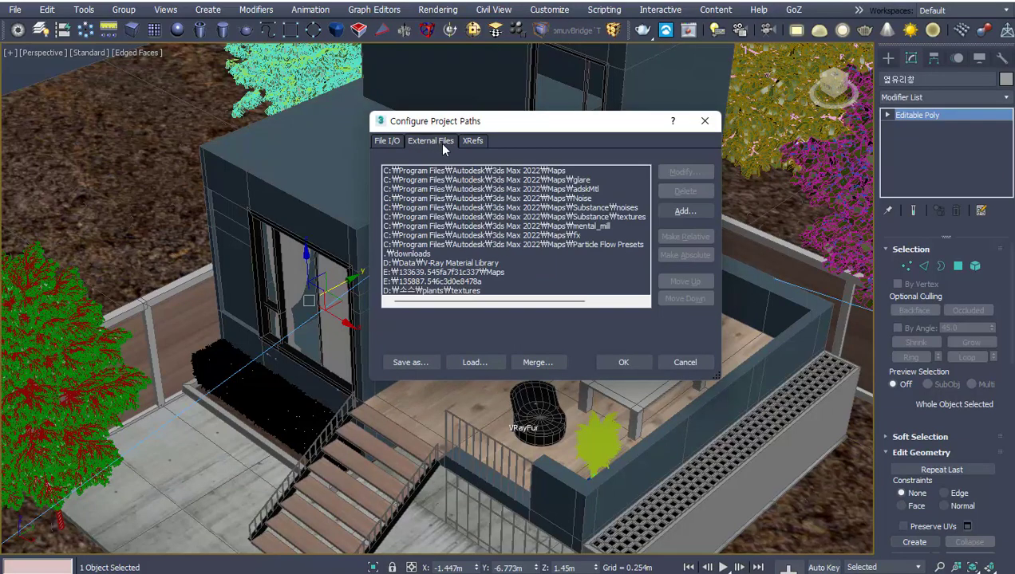
left_click(675, 210)
left_click_drag(436, 149, 353, 82)
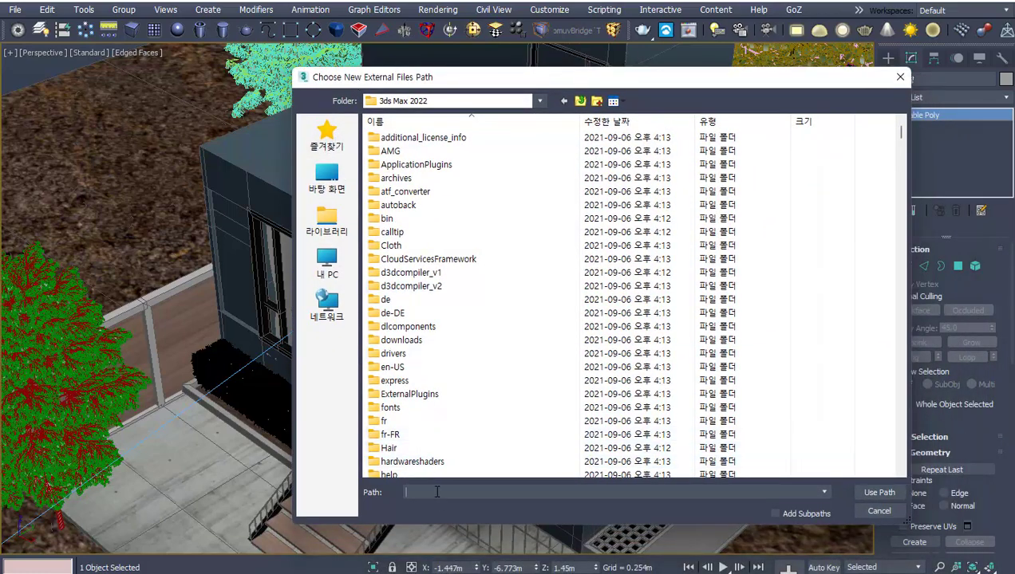
key("ctrl+v")
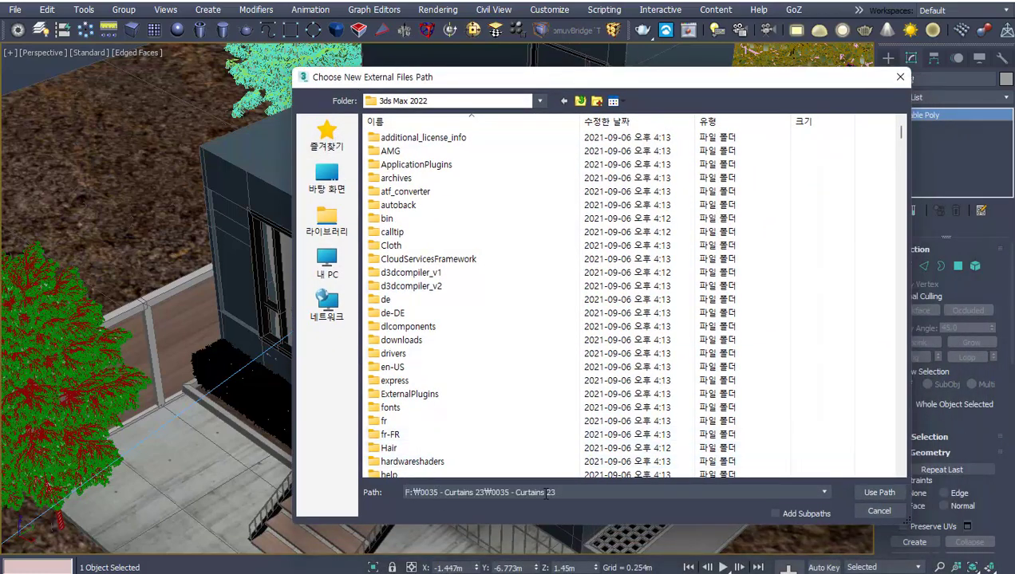
left_click(878, 492)
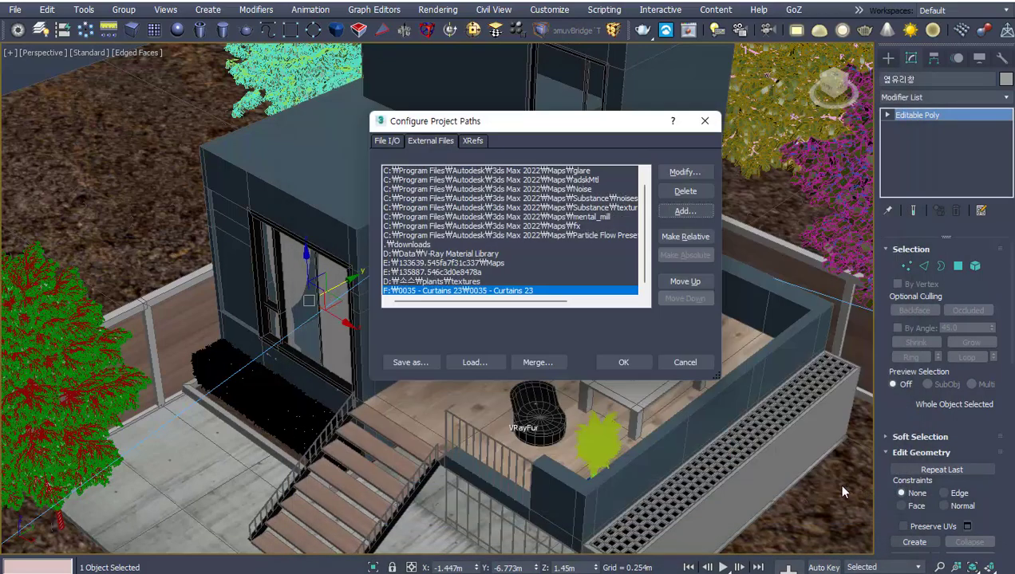
left_click(611, 366)
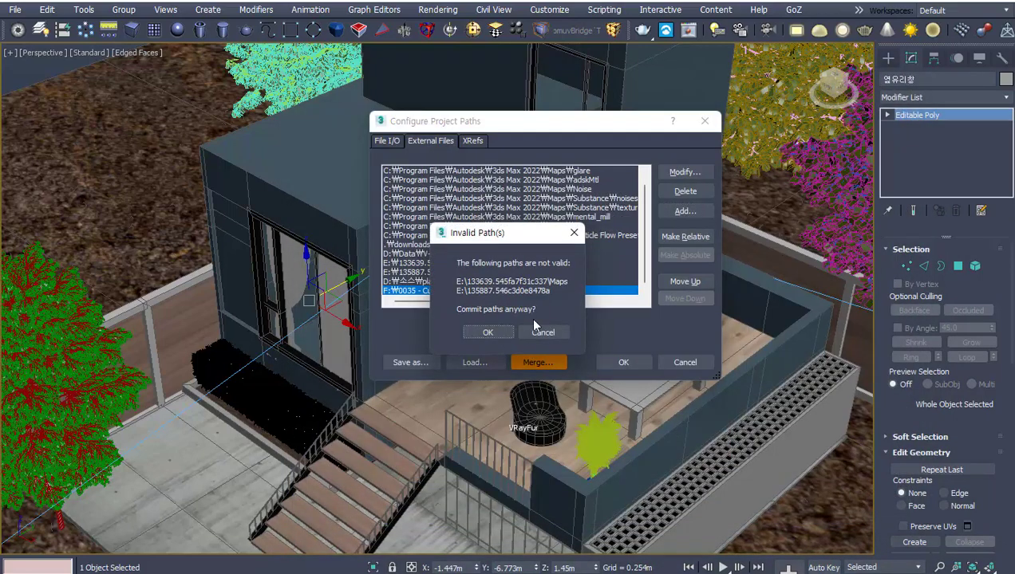
left_click(482, 332)
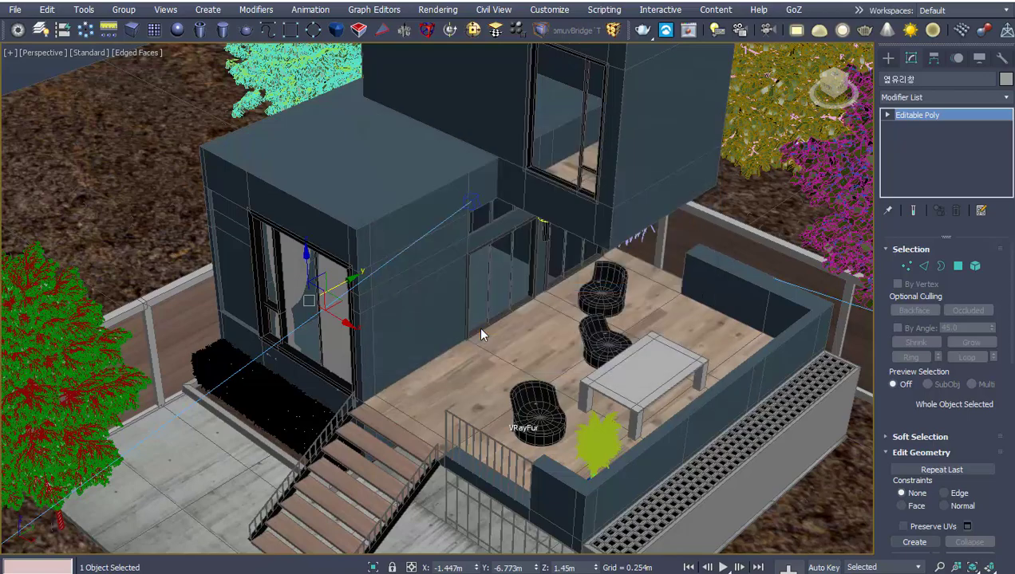
- Zoom the Perspective view onto the front window and render it in V-Ray with Shift+Q
scroll(340, 340, "up", 2)
scroll(286, 283, "up", 3)
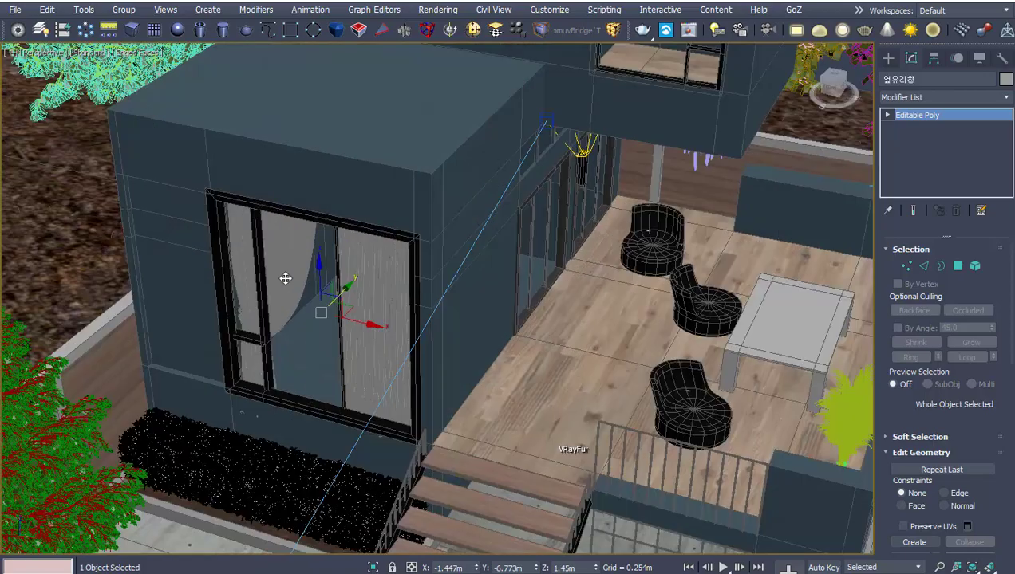
scroll(286, 279, "up", 3)
middle_click_drag(286, 279, 373, 296)
key("shift+q")
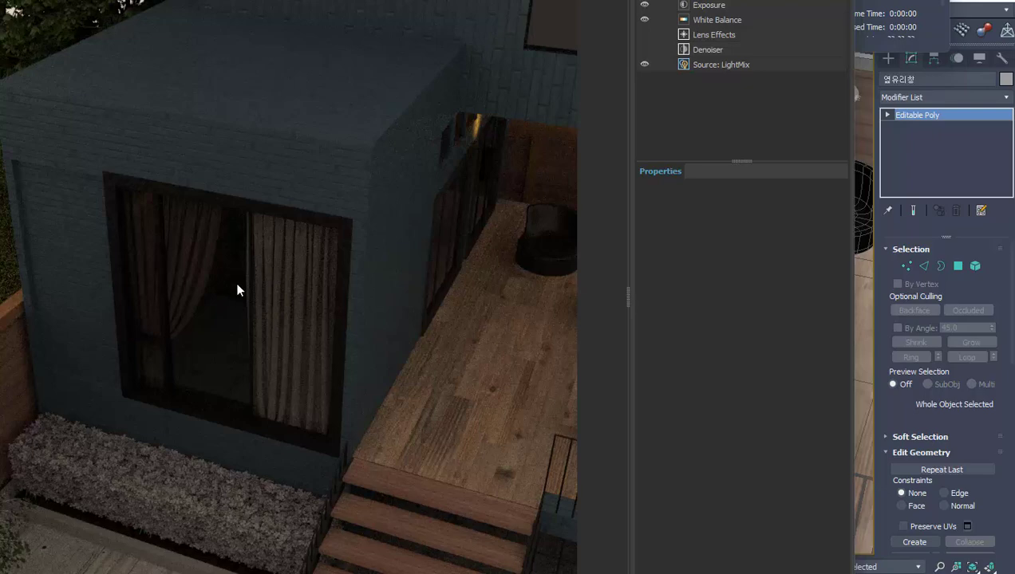
scroll(236, 289, "up", 5)
scroll(235, 287, "down", 5)
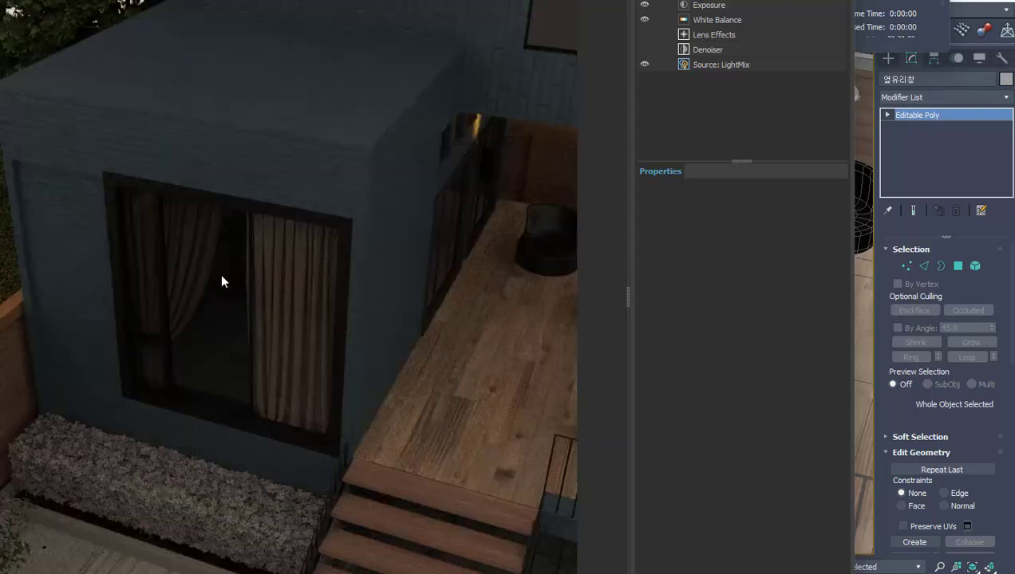